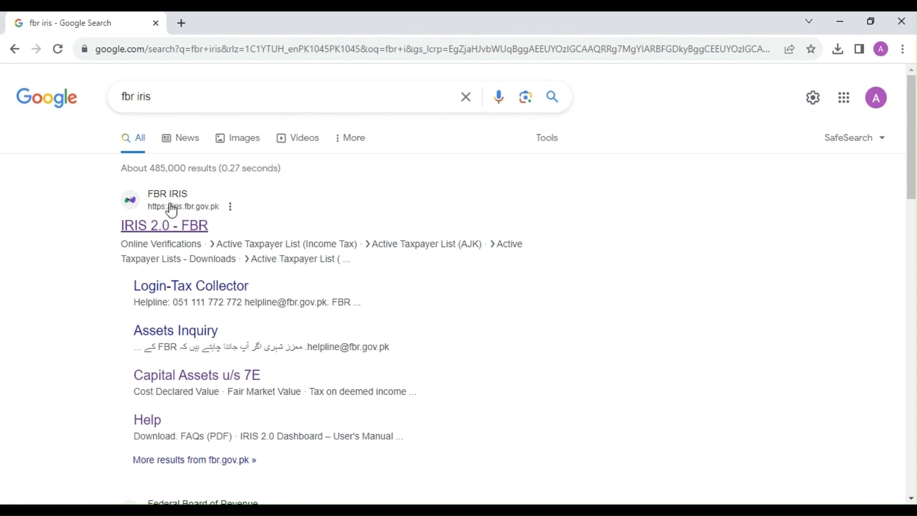
Open the IRIS 2.0 - FBR site and log in with the registration number and account password.
left_click(185, 236)
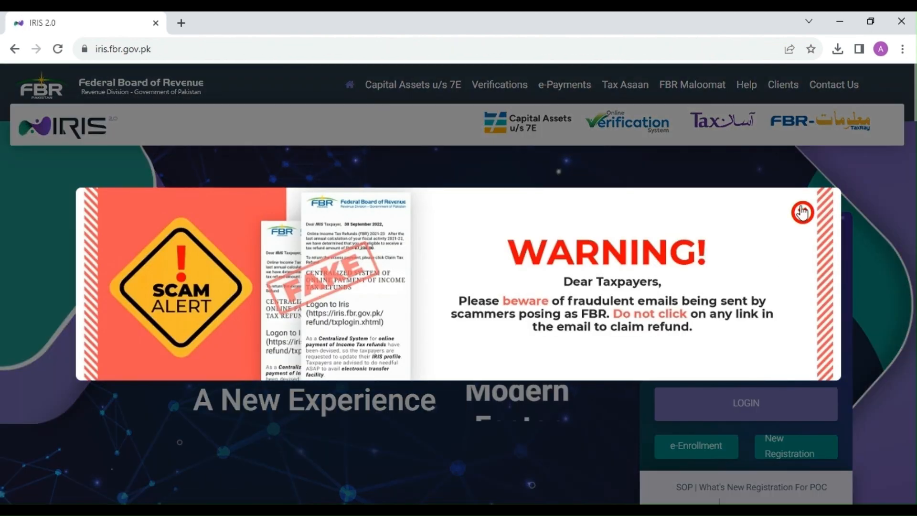
left_click(803, 213)
left_click(726, 276)
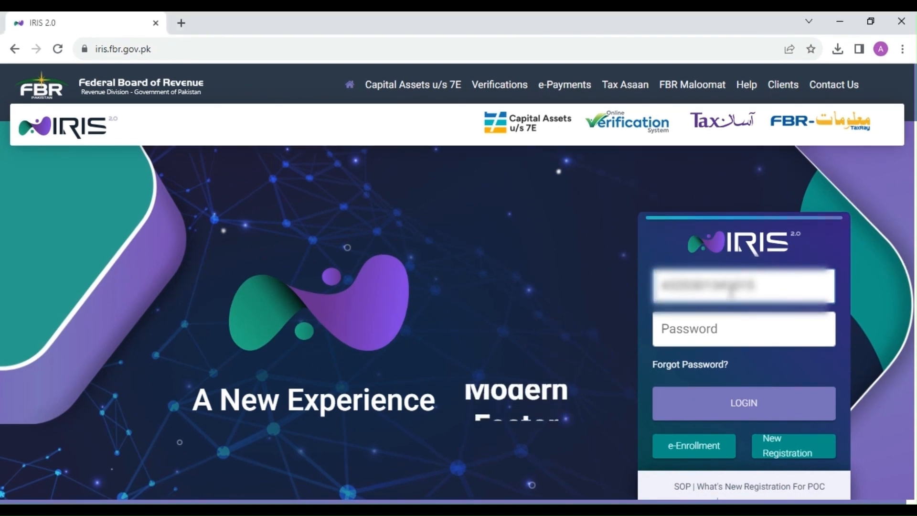
left_click(733, 333)
key("ctrl+v")
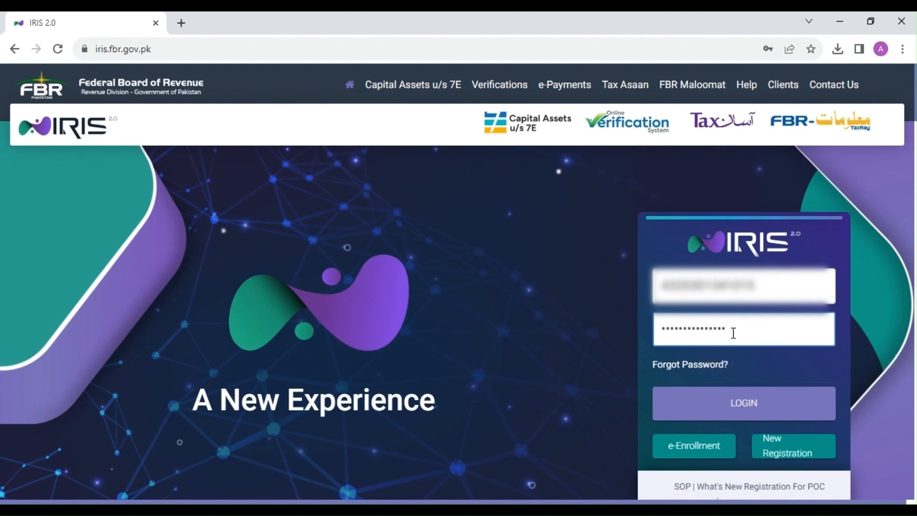
left_click(745, 402)
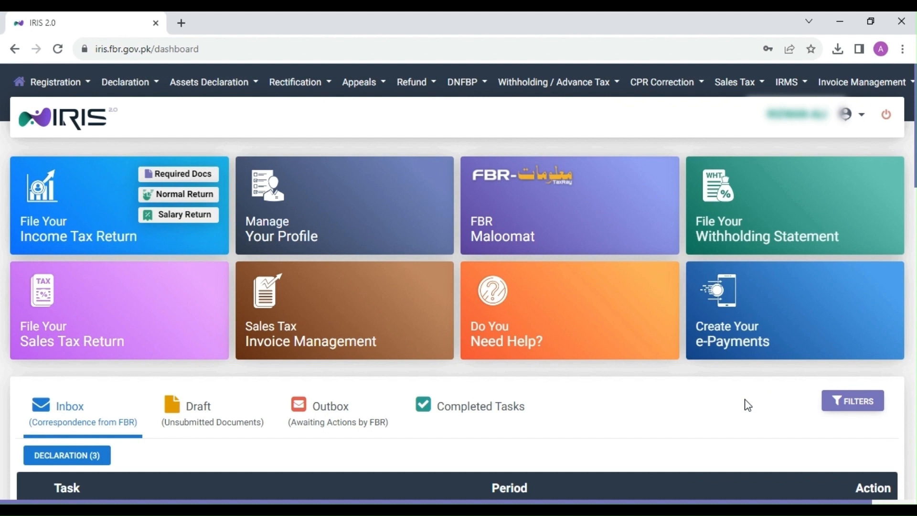
Try to start a Normal Return for the tax period 01-Jul-2022 - 30-Jun-2023.
mouse_move(599, 315)
left_click(186, 197)
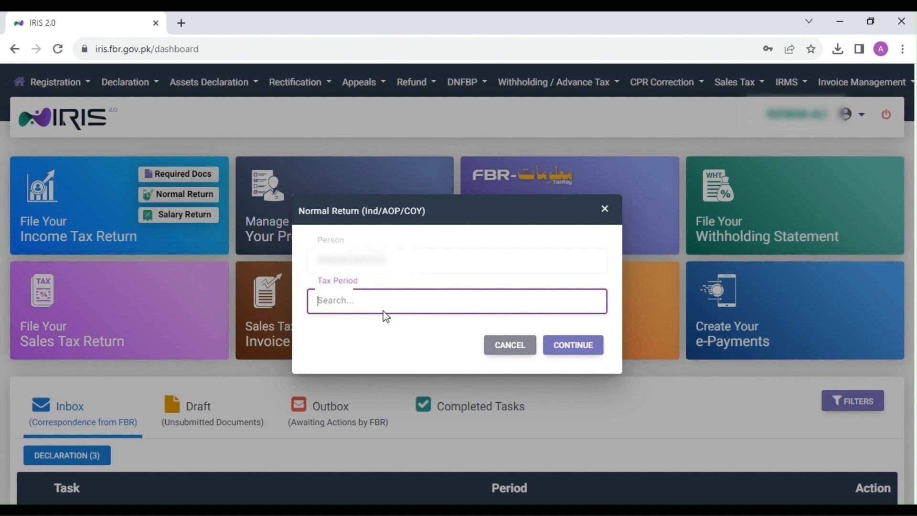
type("2023")
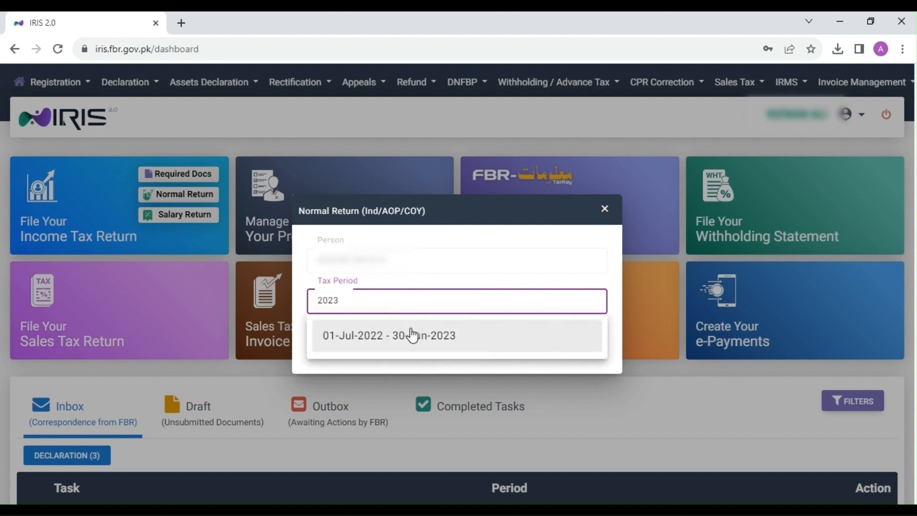
left_click(412, 336)
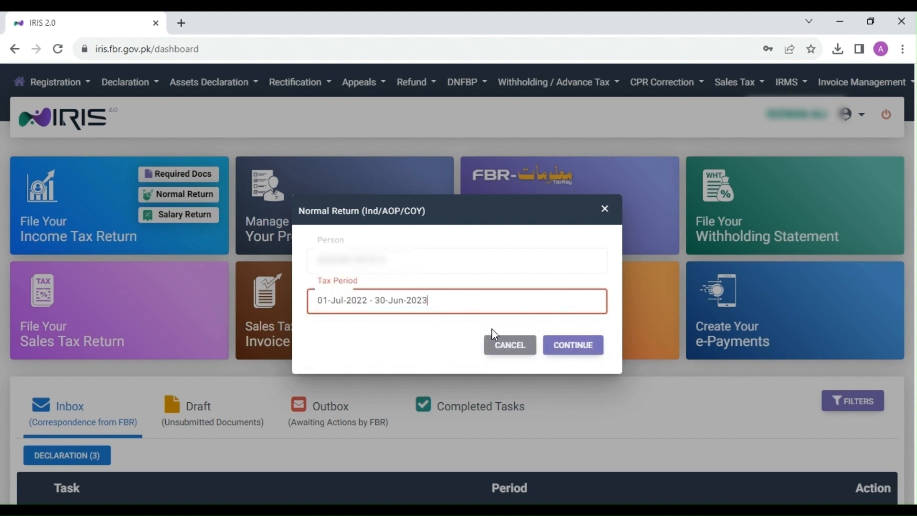
left_click(588, 348)
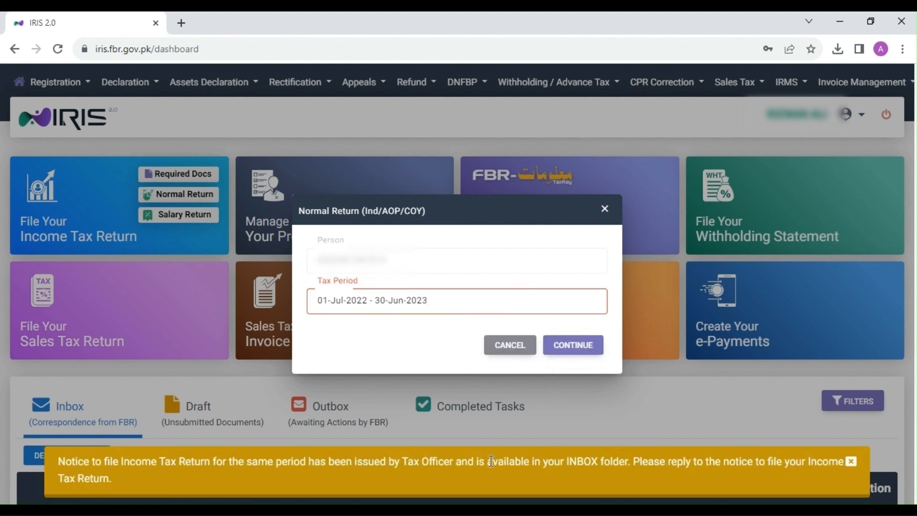
left_click(606, 210)
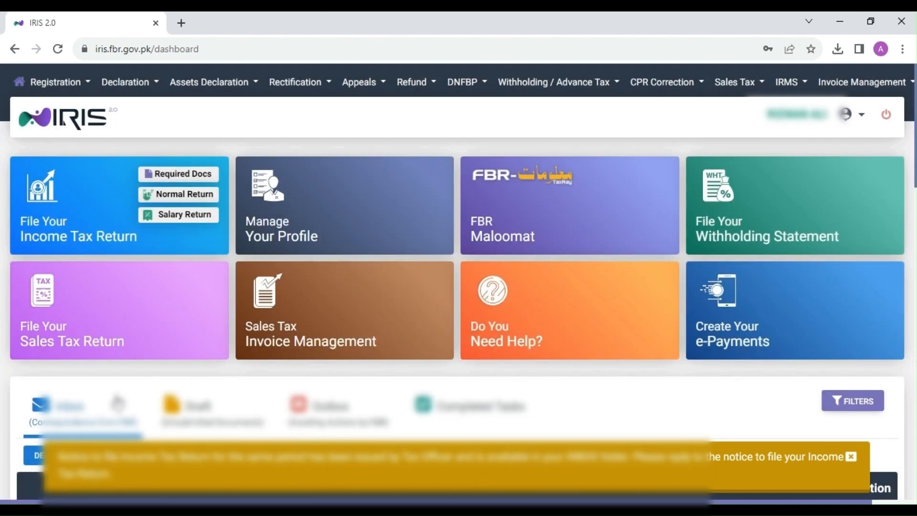
Reply to the inbox's 114(4) notice for 01-July-2022 - 30-June-2023 with the 114(4) Return of Income filed on notice for complete year.
scroll(118, 404, "down", 3)
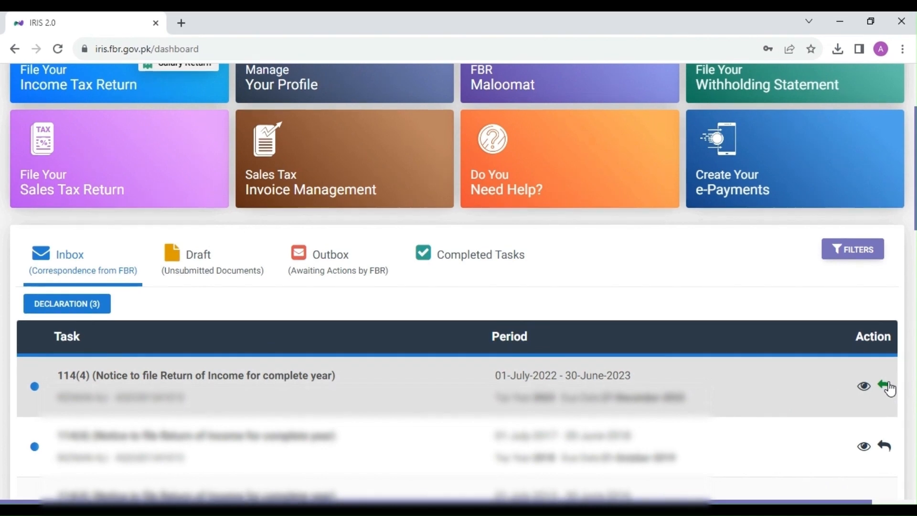
left_click(887, 388)
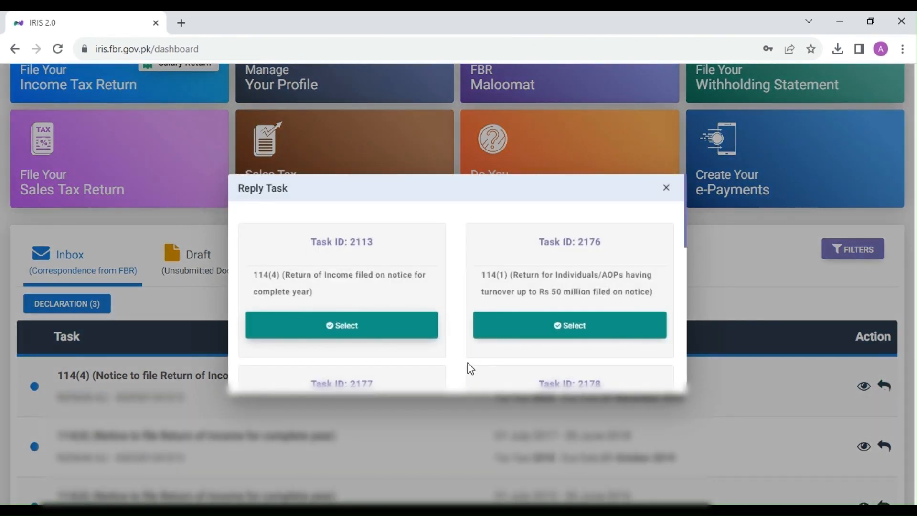
left_click(363, 328)
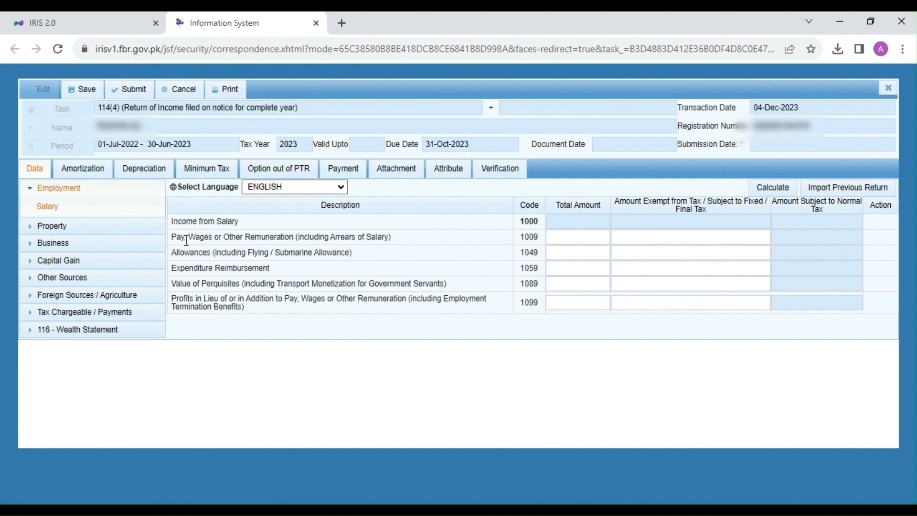
Switch to the sample tax certificate in Foxit PDF Reader, examine its deducted tax, gross salary amount and period, and return to the tax return.
left_click_drag(187, 240, 266, 245)
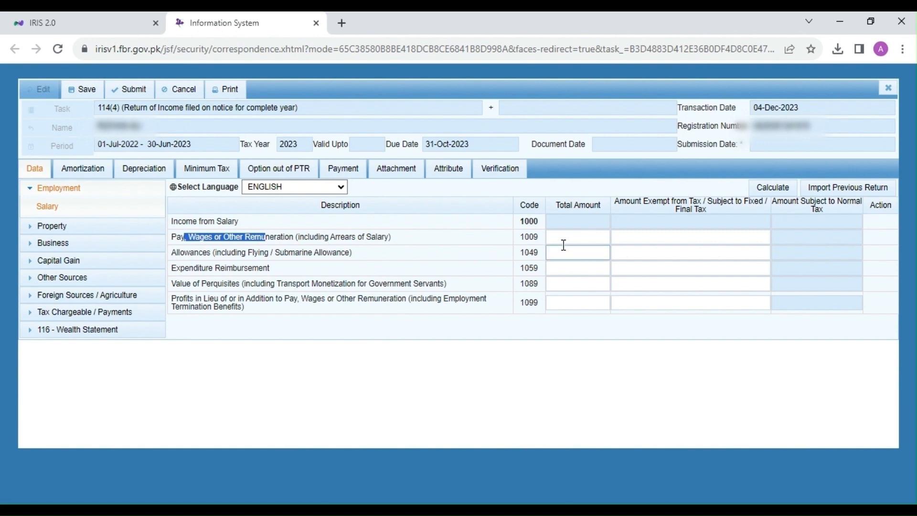
left_click(537, 253)
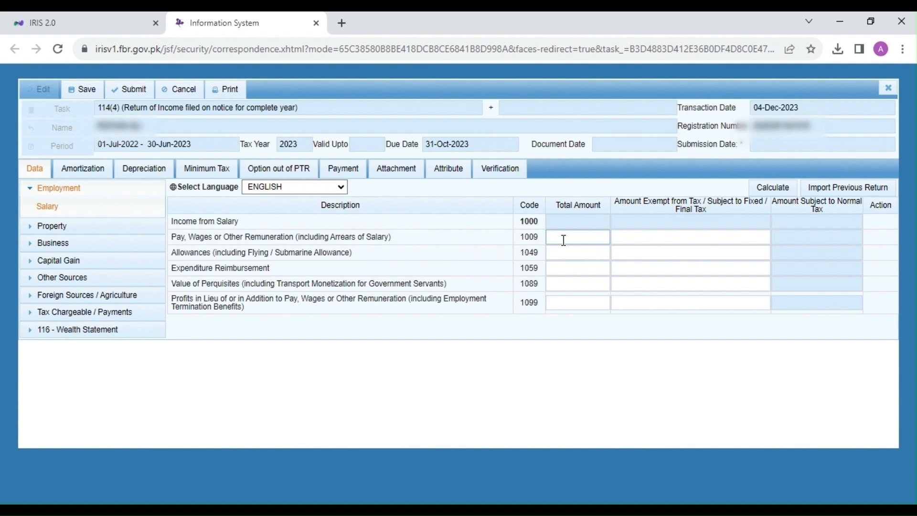
key("alt+Tab")
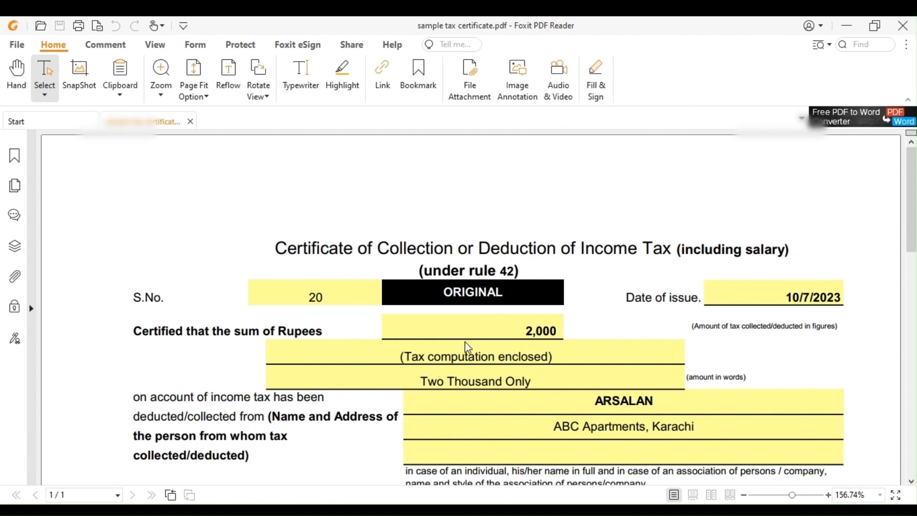
left_click_drag(526, 331, 566, 336)
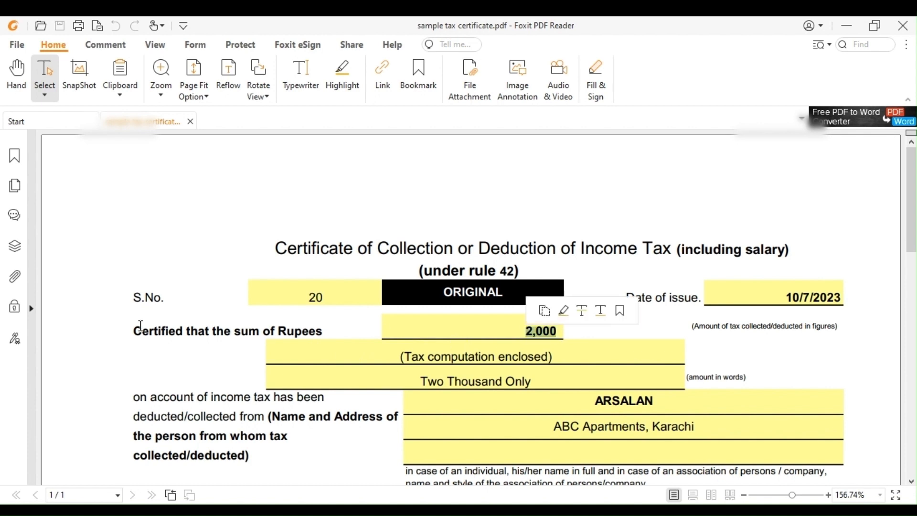
left_click_drag(134, 331, 308, 333)
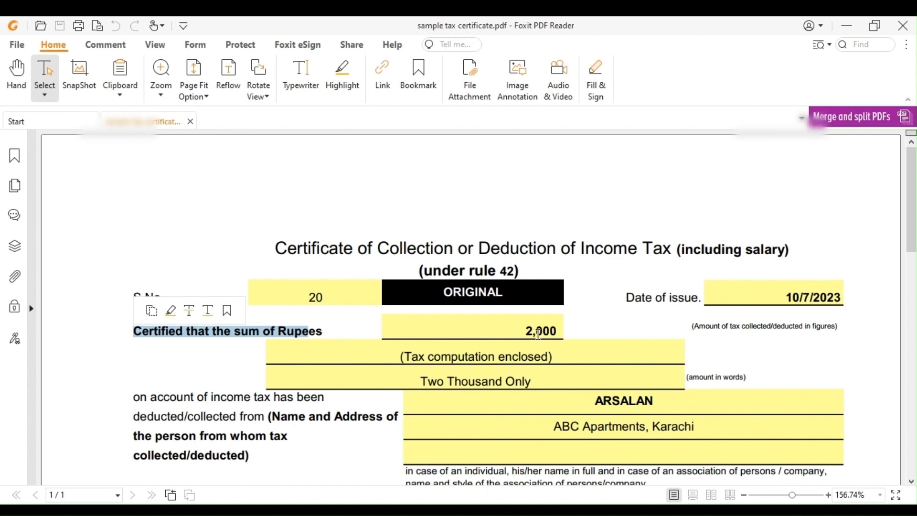
scroll(540, 340, "down", 10)
scroll(541, 342, "up", 2)
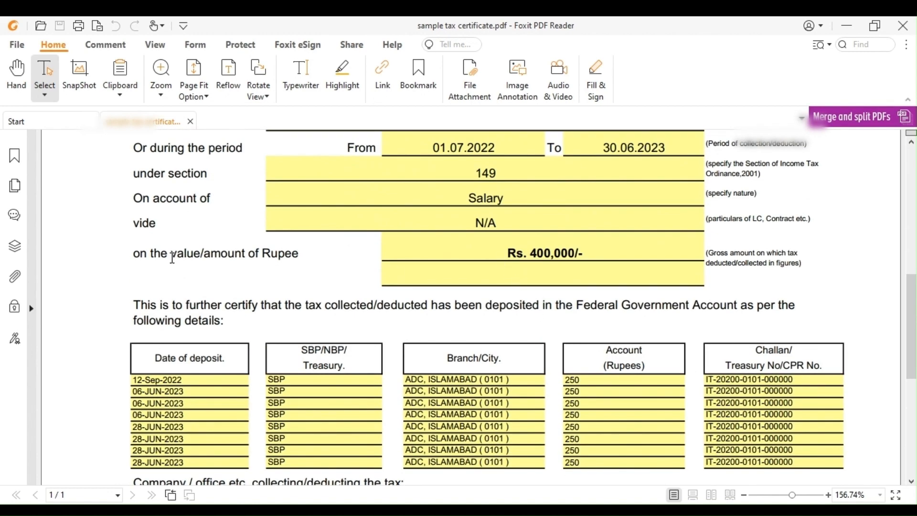
left_click_drag(171, 258, 271, 258)
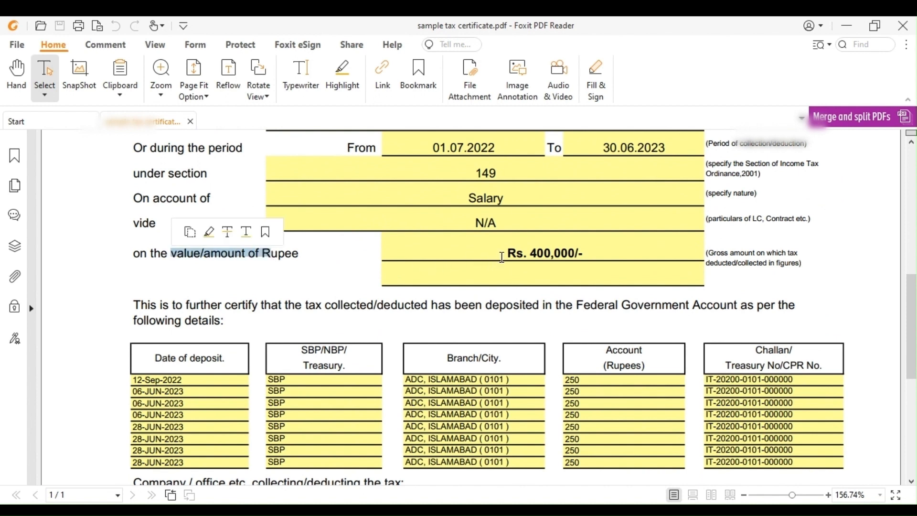
left_click_drag(505, 254, 582, 258)
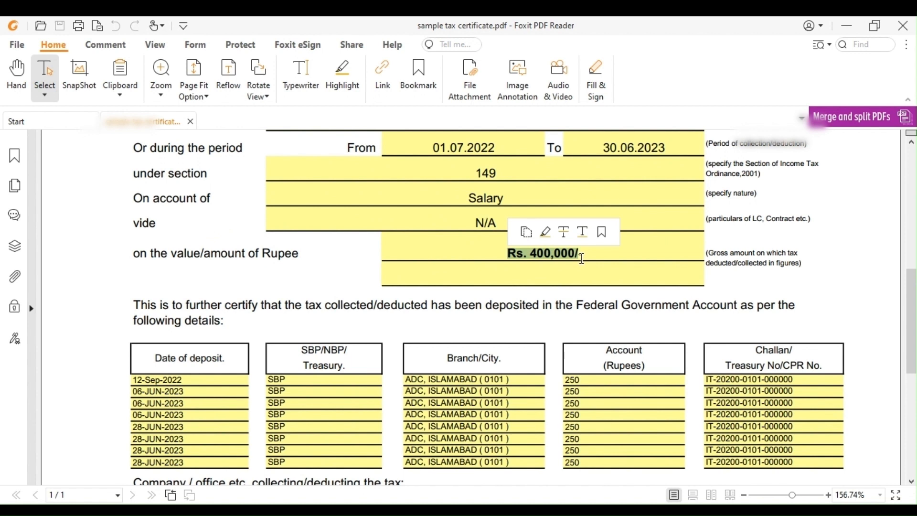
scroll(582, 258, "up", 1)
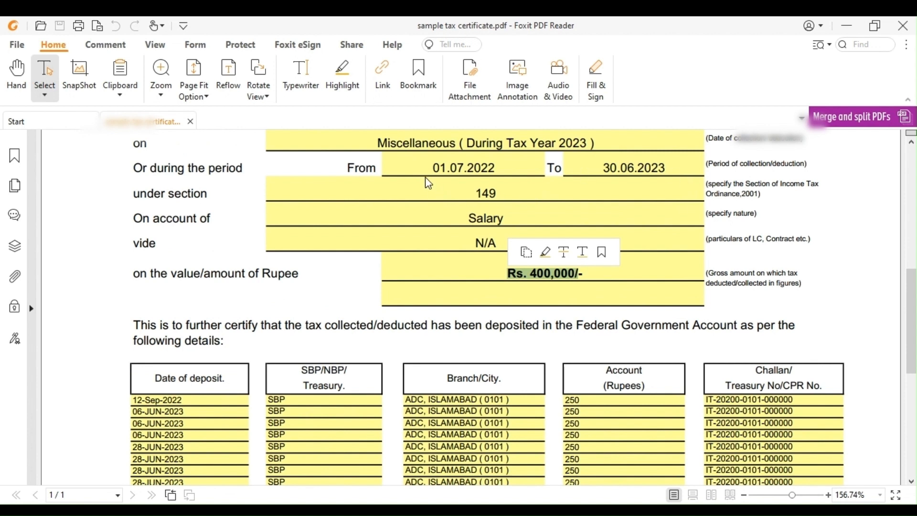
left_click_drag(427, 168, 478, 167)
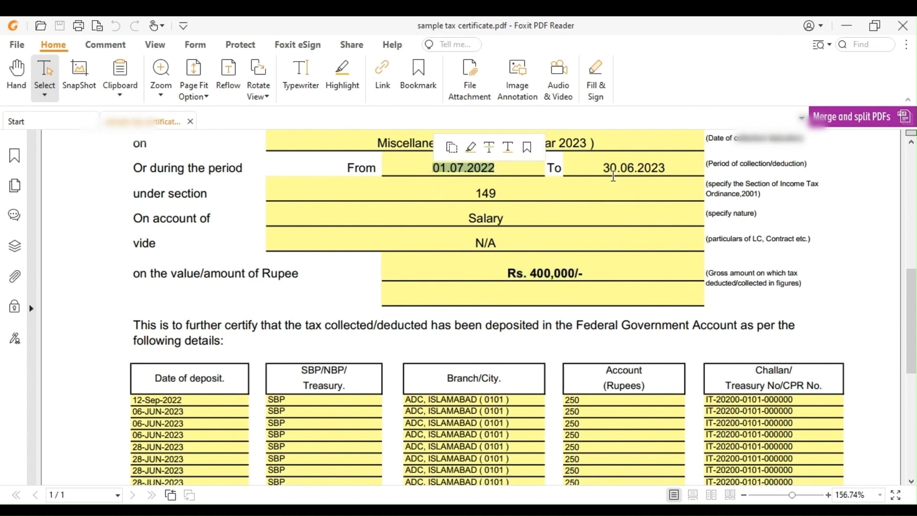
left_click_drag(603, 167, 661, 167)
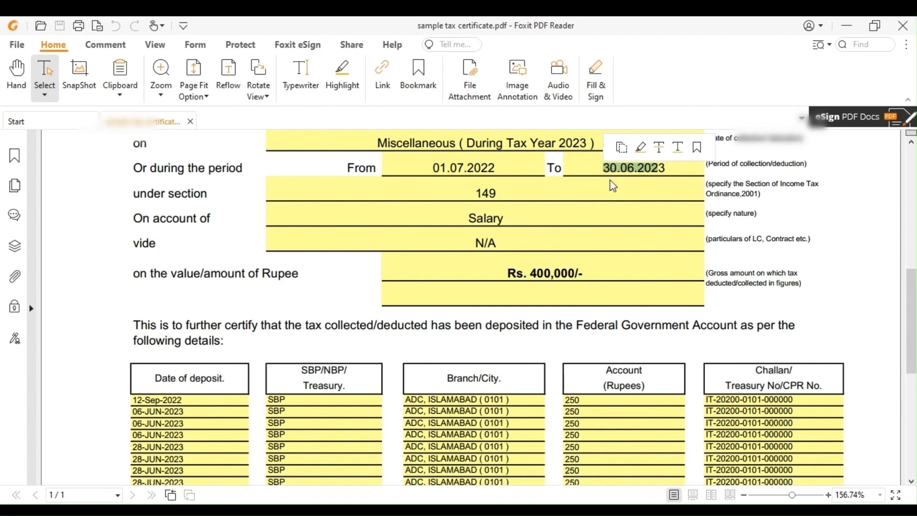
scroll(613, 185, "up", 10)
key("alt+Tab")
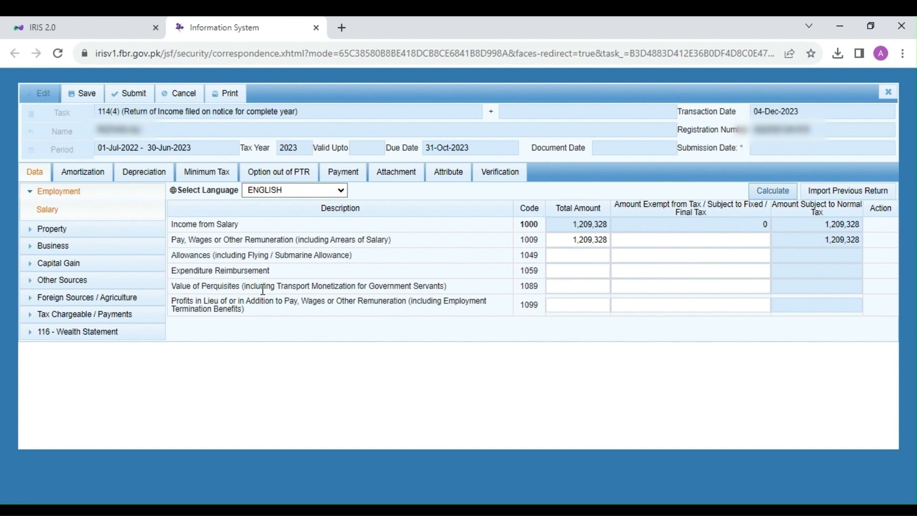
Enter 25,000 as both the total and the exempt amount for Expenditure Reimbursement and calculate the salary income.
left_click(563, 271)
type("25000")
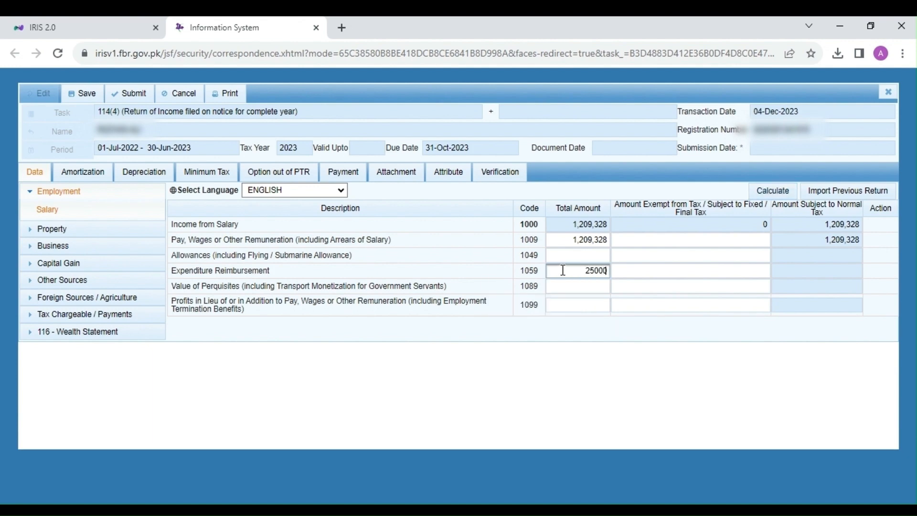
key("ctrl+a")
key("ctrl+c")
key("Tab")
key("ctrl+v")
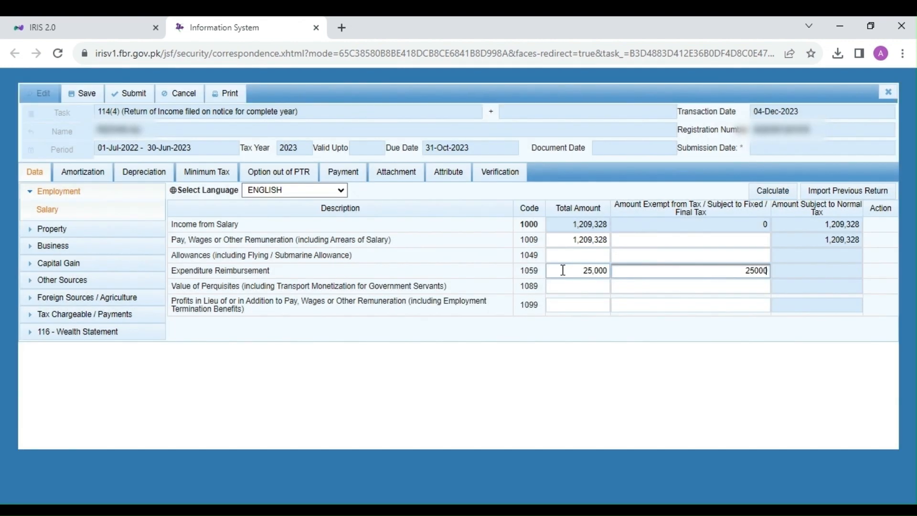
left_click(761, 199)
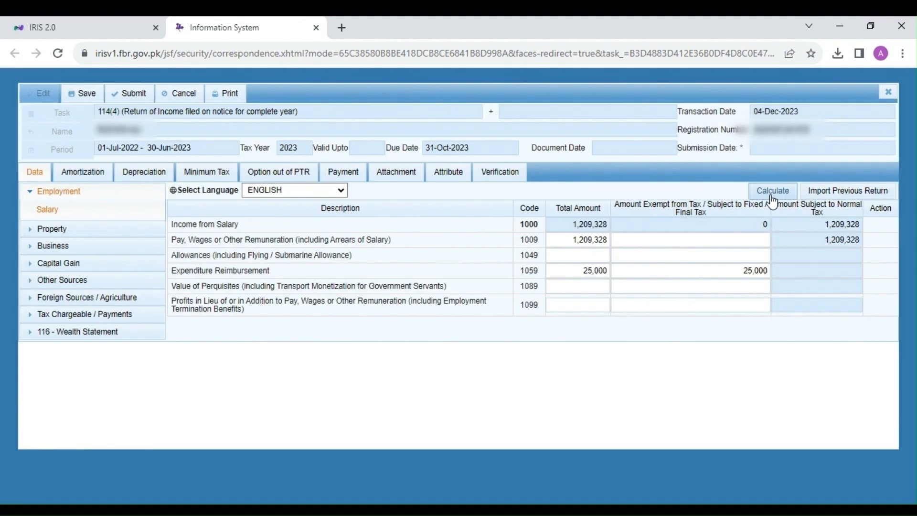
left_click(771, 192)
Clear the exempt and total amounts of Expenditure Reimbursement and recalculate.
left_click(736, 274)
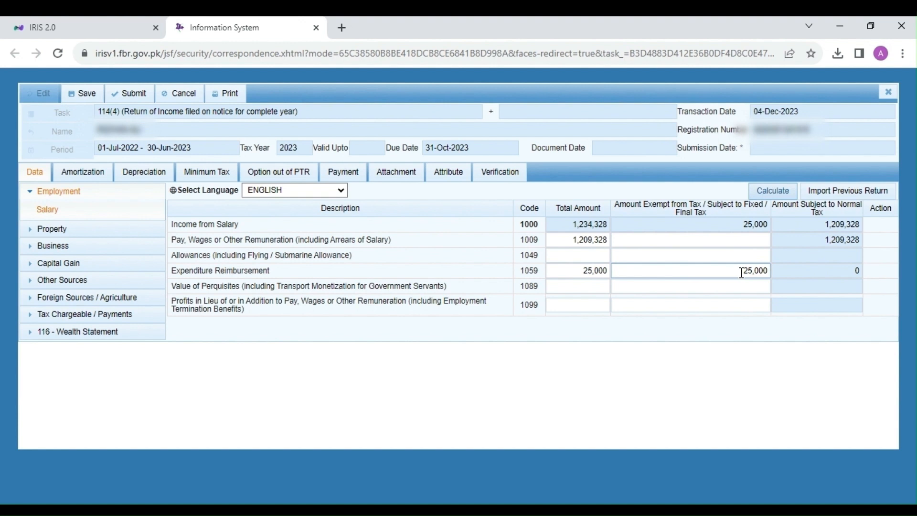
double_click(742, 273)
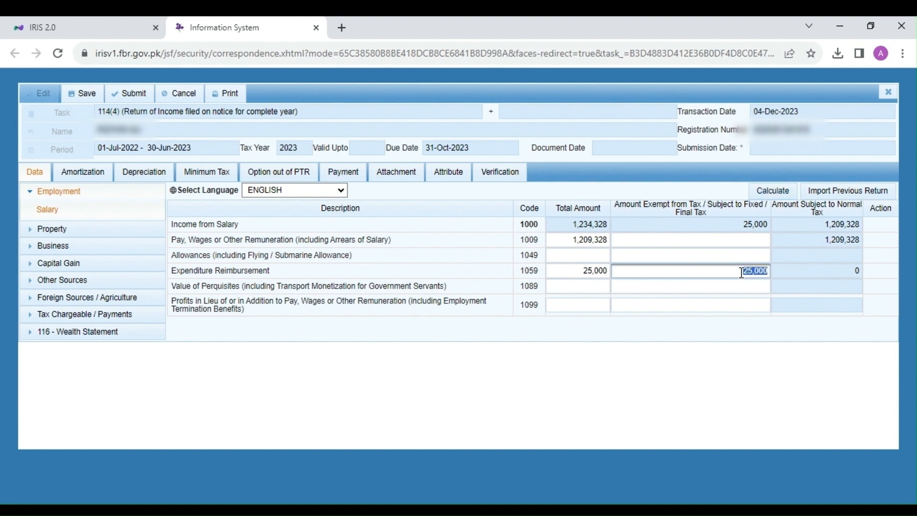
key("BackSpace")
key("shift+Tab")
key("BackSpace")
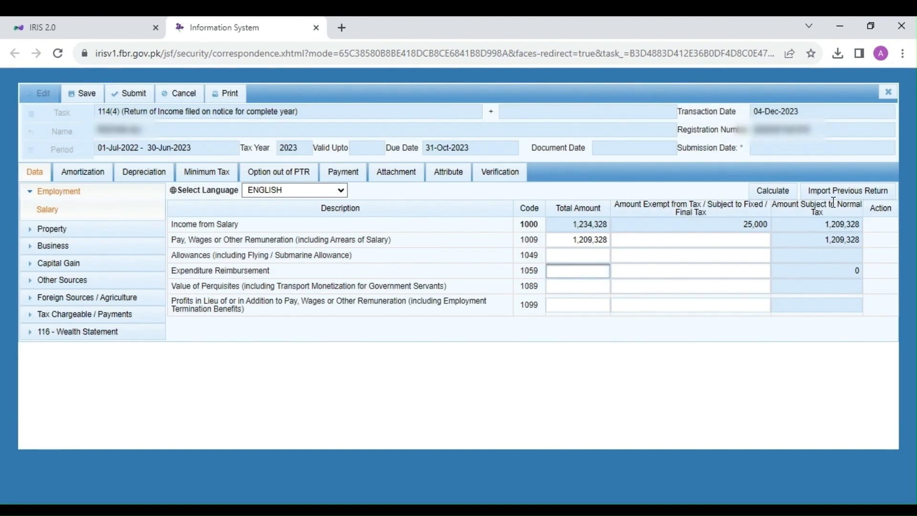
left_click(790, 192)
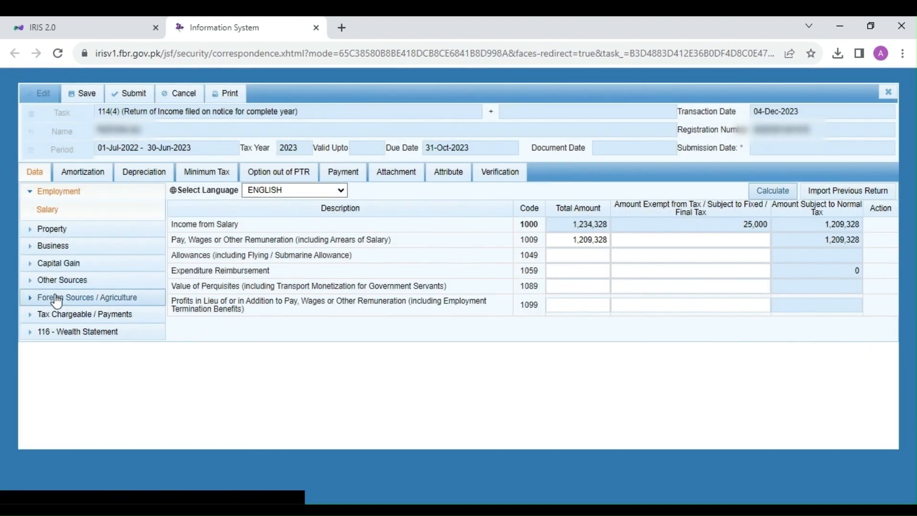
Open Adjustable Tax under Tax Chargeable / Payments and clear the receipts value and deducted tax for Salary of Employees u/s 149.
left_click(67, 315)
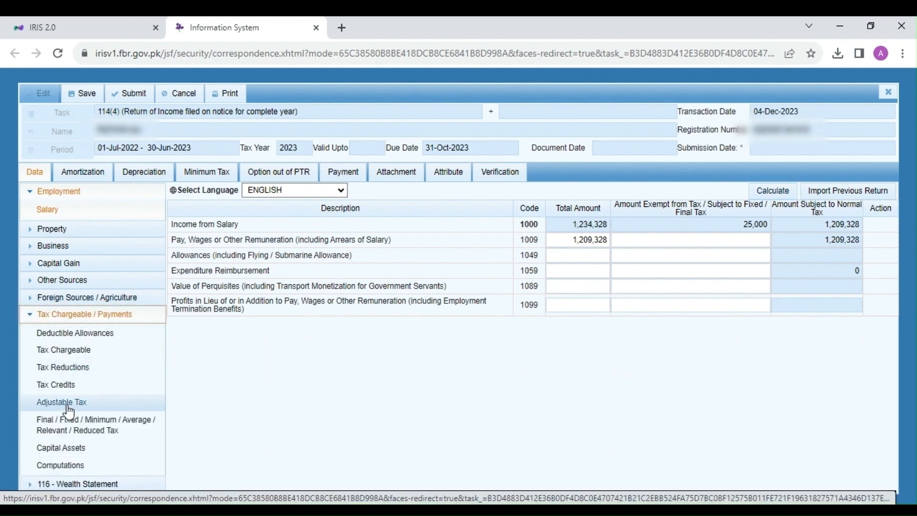
left_click(67, 403)
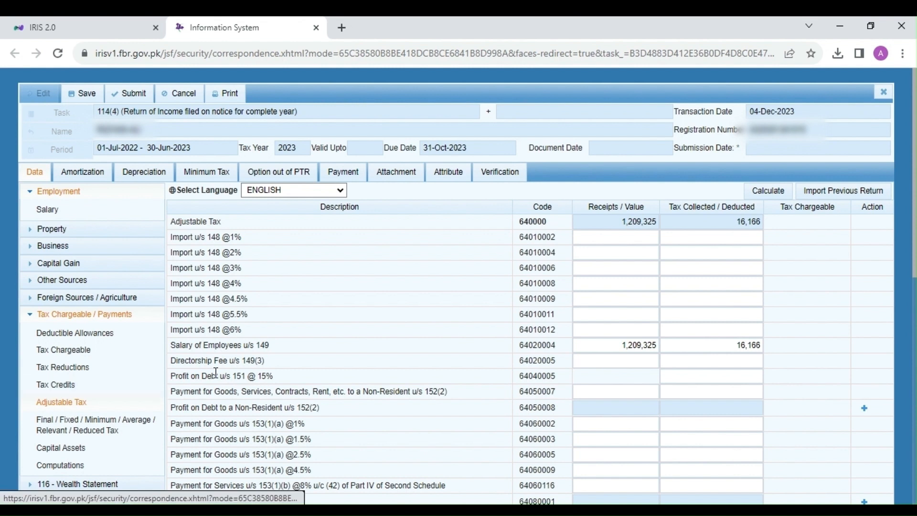
left_click(609, 346)
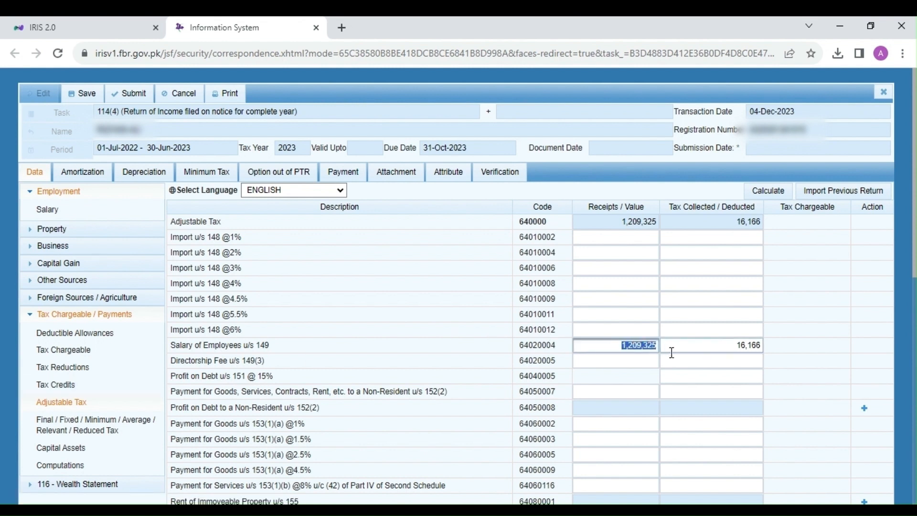
key("BackSpace")
left_click(679, 351)
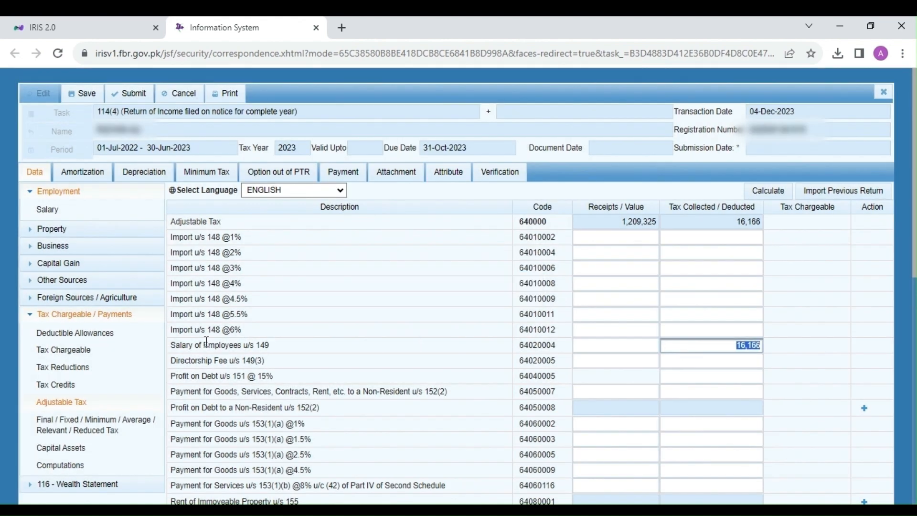
left_click_drag(203, 345, 257, 346)
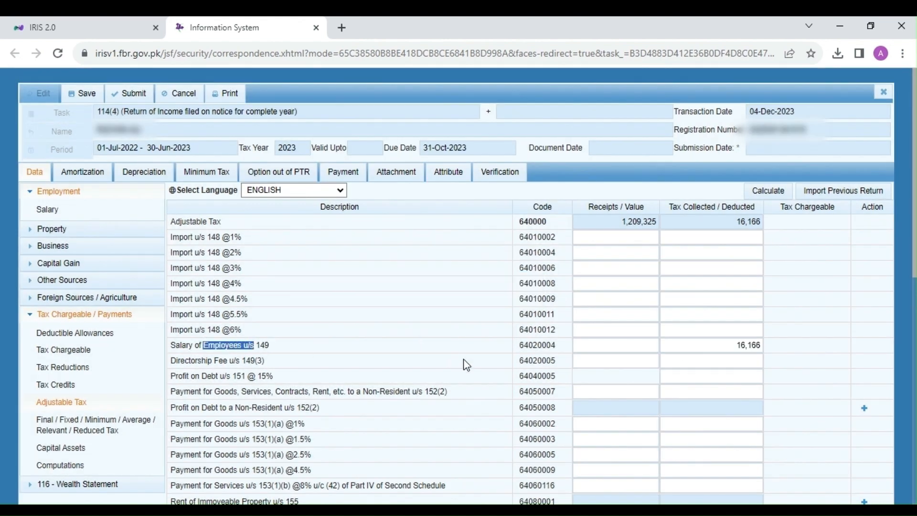
left_click(618, 350)
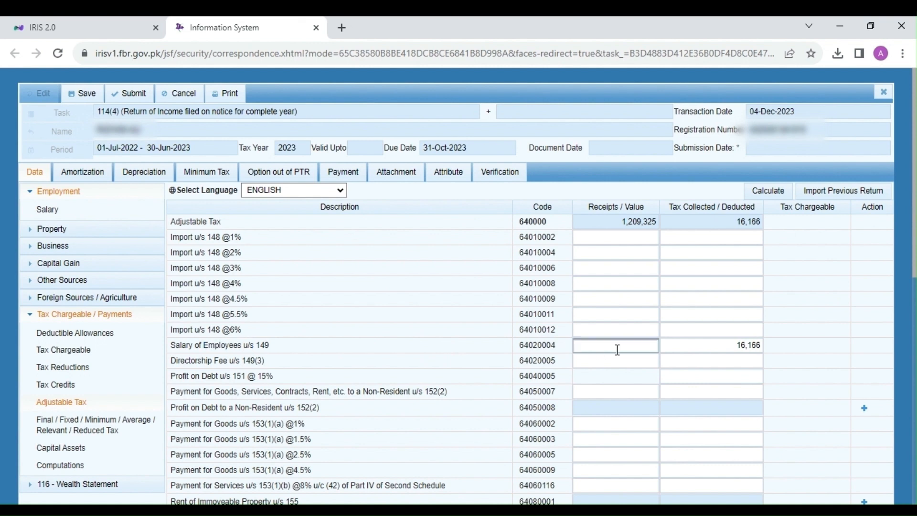
key("Tab")
key("BackSpace")
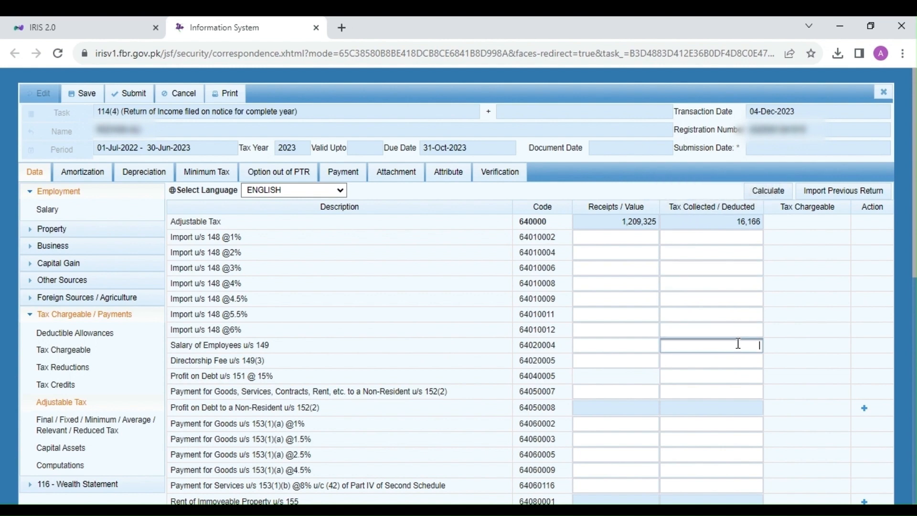
Enter 16,166 as the tax deducted for Salary of Employees u/s 149, recalculate, and save the return.
key("alt+Tab")
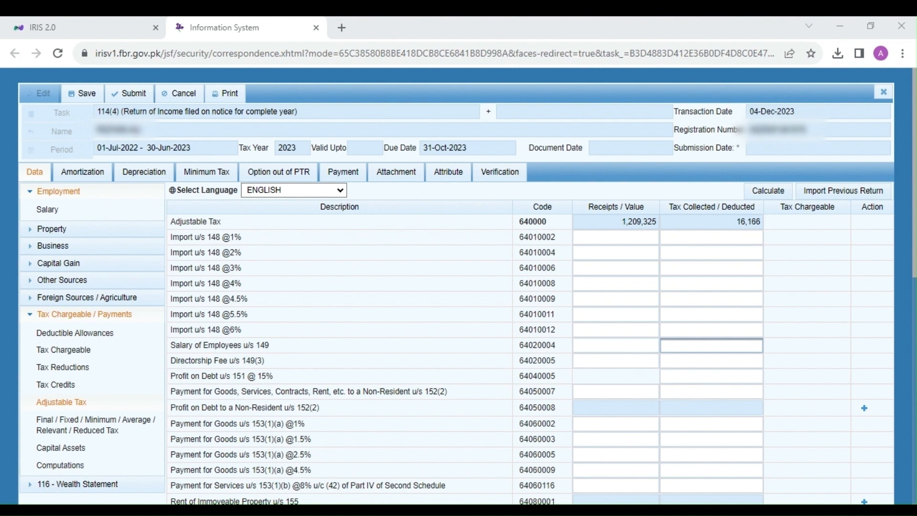
left_click(738, 343)
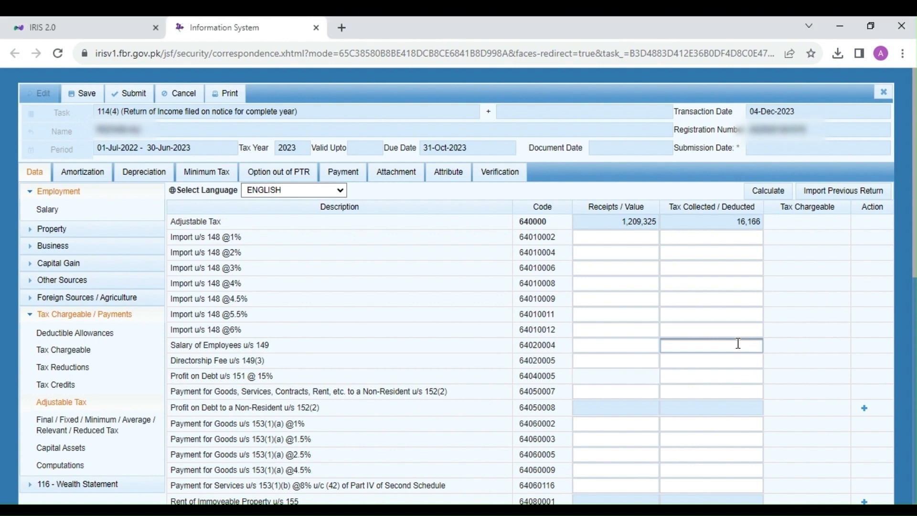
key("ctrl+v")
left_click(772, 194)
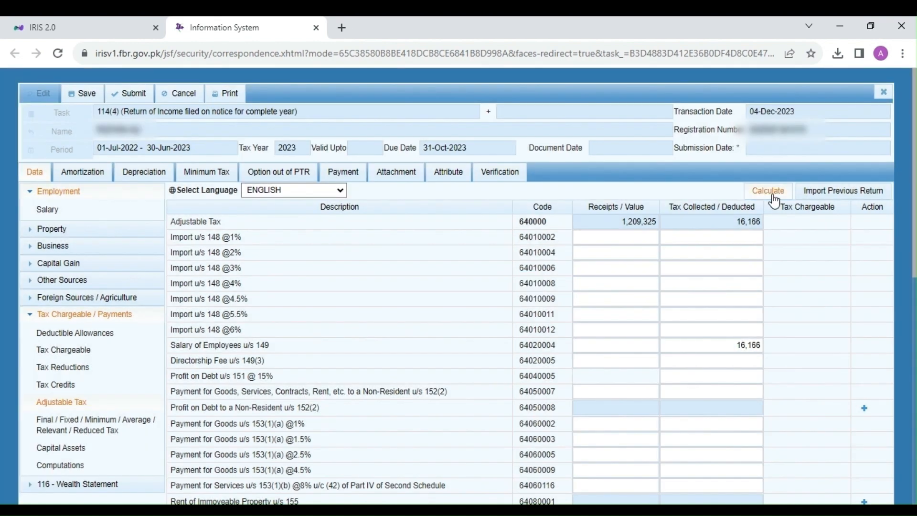
left_click(772, 194)
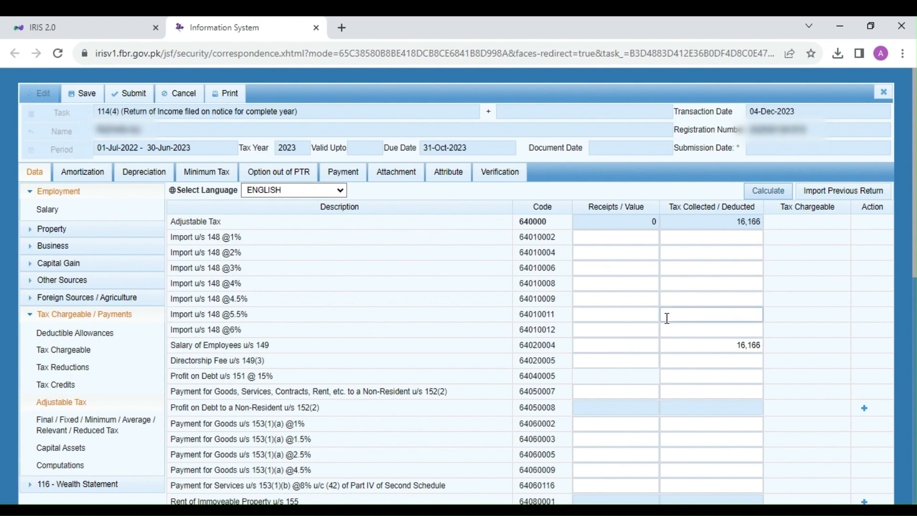
left_click(768, 190)
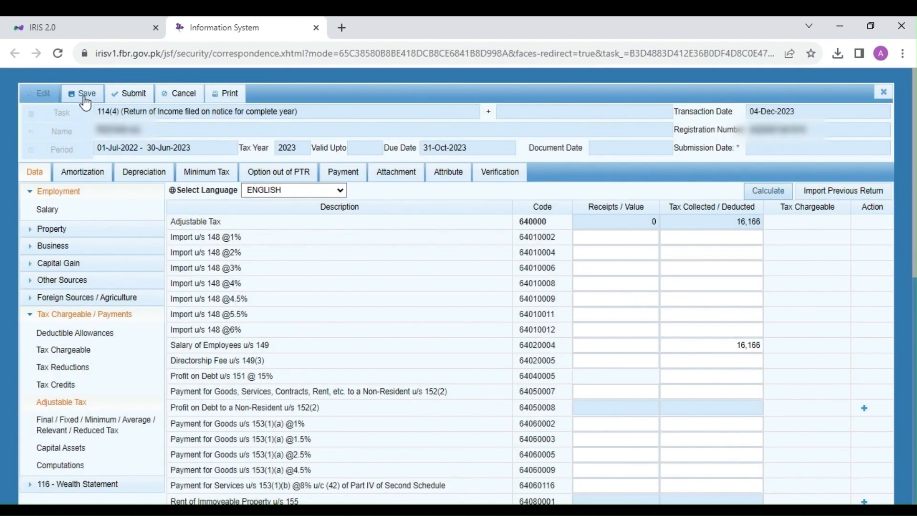
left_click(78, 98)
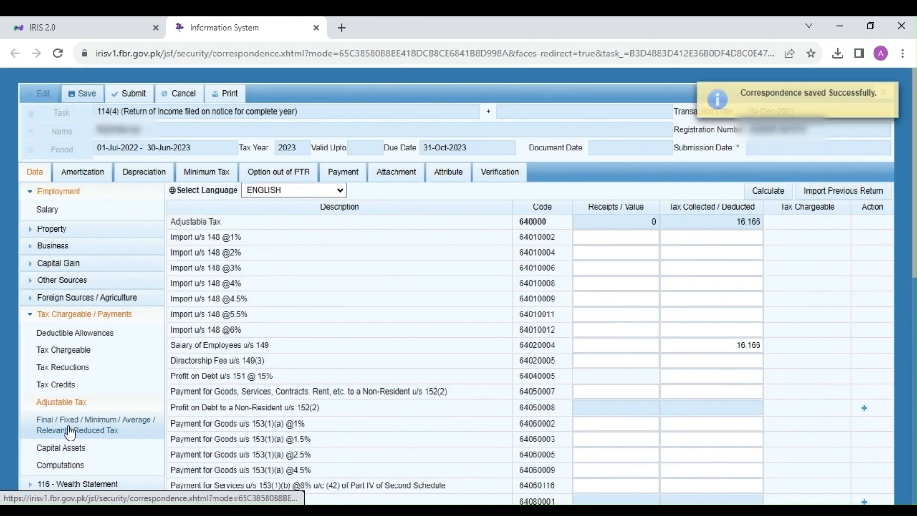
Open the Final / Fixed / Minimum / Average / Relevant / Reduced Tax section and search the page for 7b.
left_click(69, 430)
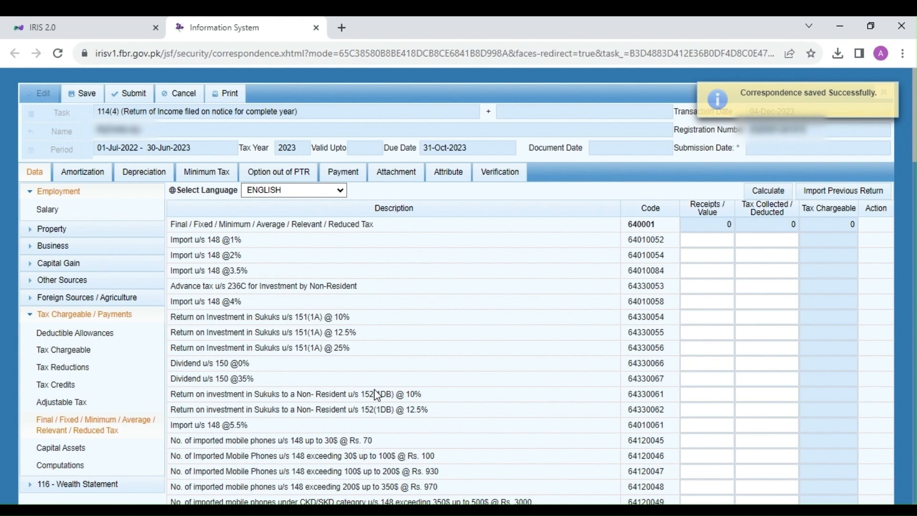
key("ctrl+f")
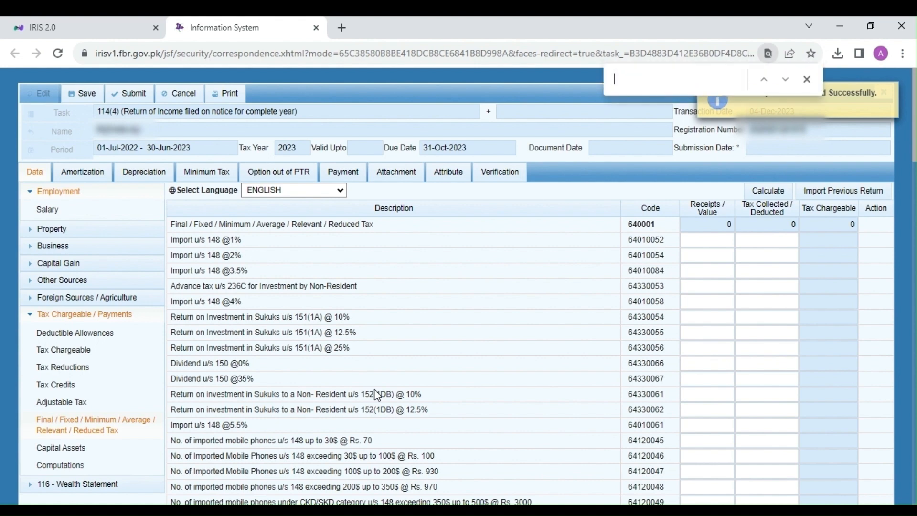
type("7b")
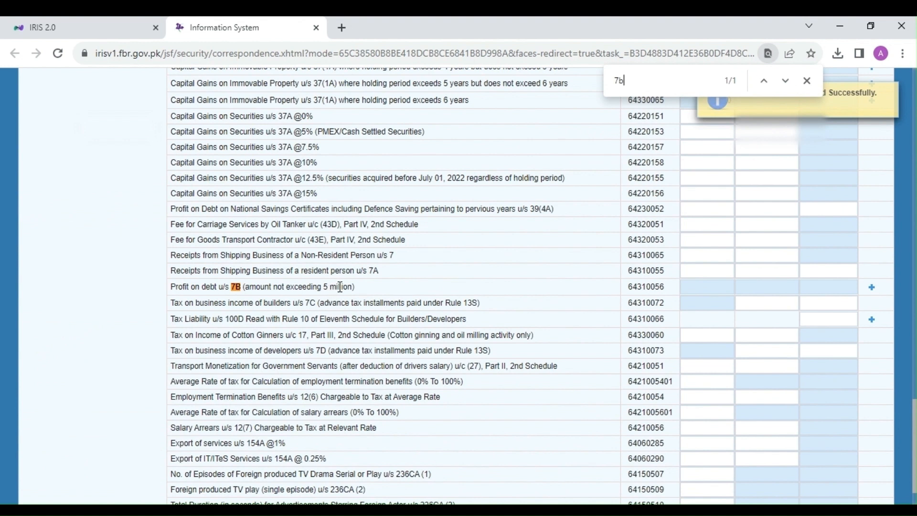
left_click_drag(344, 287, 315, 287)
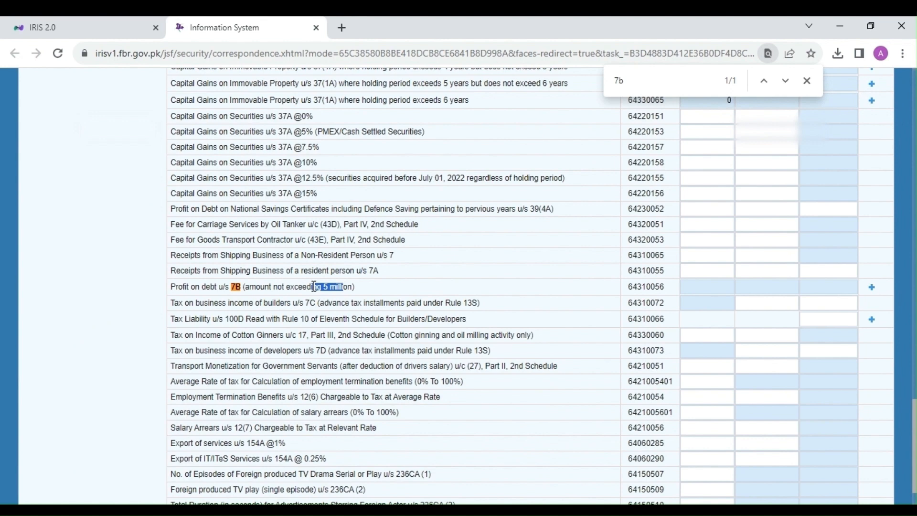
left_click(389, 292)
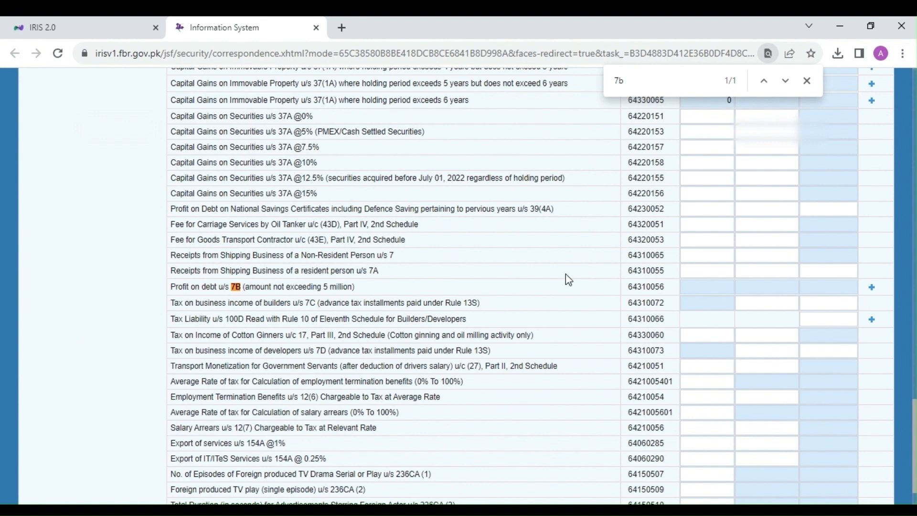
Add an entry under Profit on debt u/s 7B with the account number as investment and the contents MCB Bank Ltd, Nursery Branch.
left_click(872, 289)
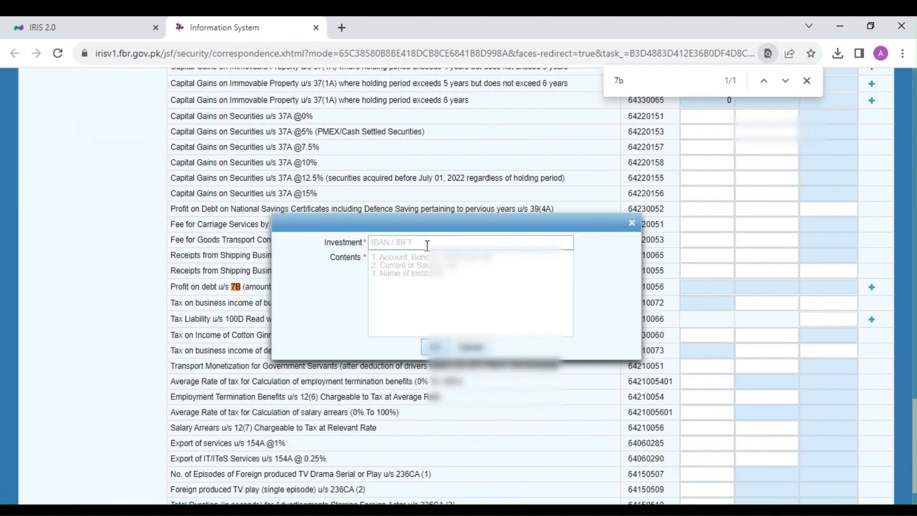
left_click(427, 243)
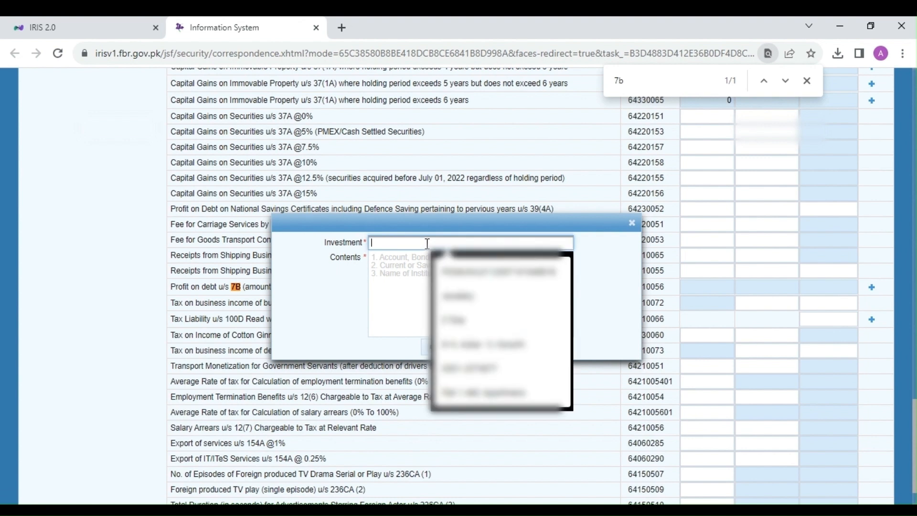
type("123456")
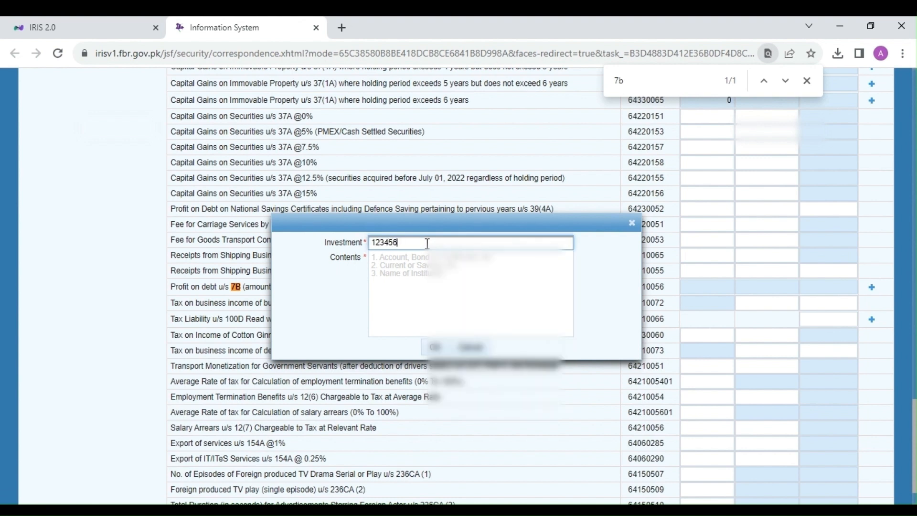
left_click(409, 270)
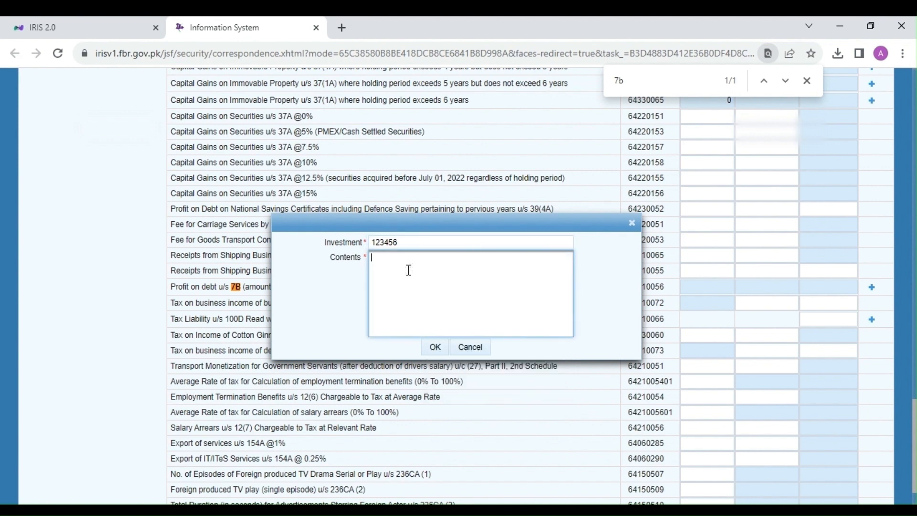
type("MCB Bank Ltd")
key("Return")
type("Nursery B")
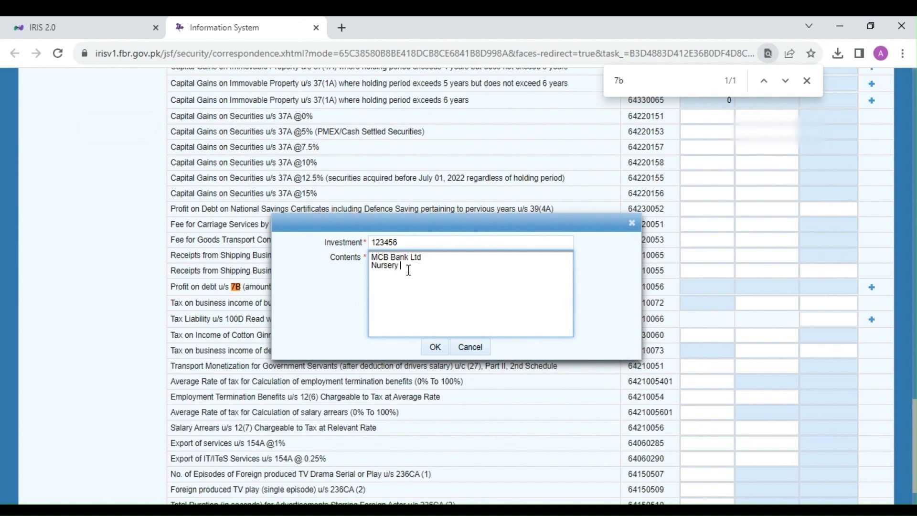
type("ranch")
left_click(435, 348)
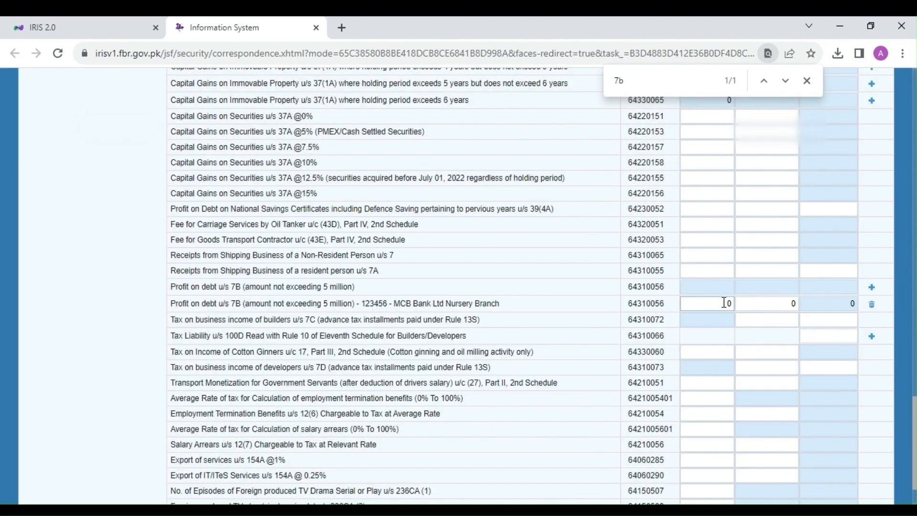
Enter 2,492 as receipts and 374 as tax collected for the MCB Bank profit on debt entry.
left_click_drag(725, 303, 744, 304)
key("alt+Tab")
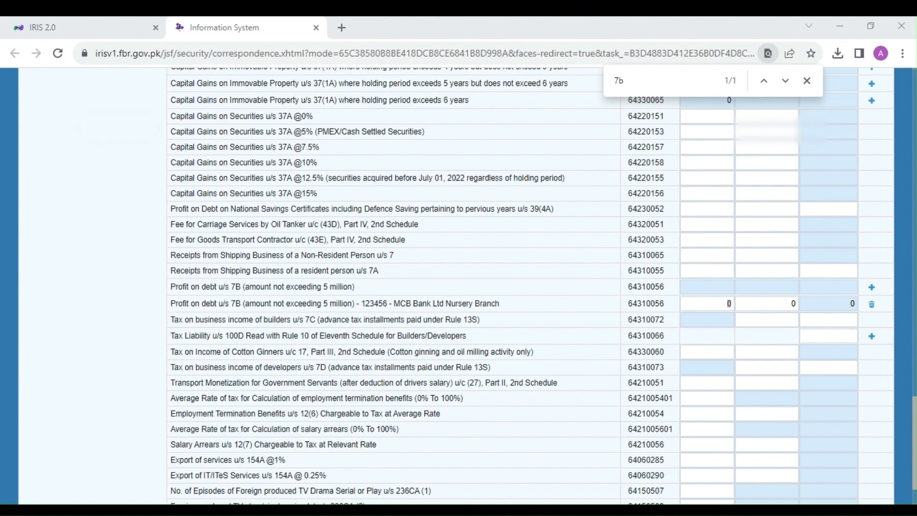
key("alt+Tab")
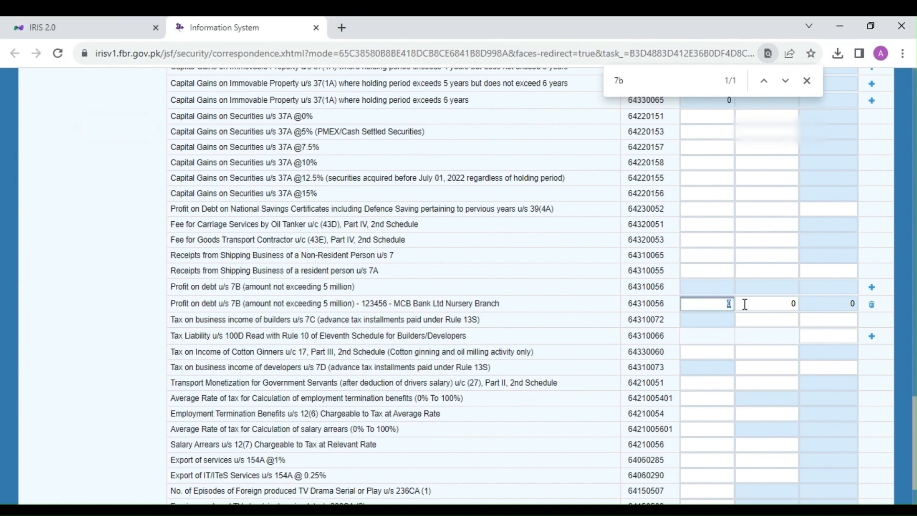
type("2492")
key("Tab")
key("alt+Tab")
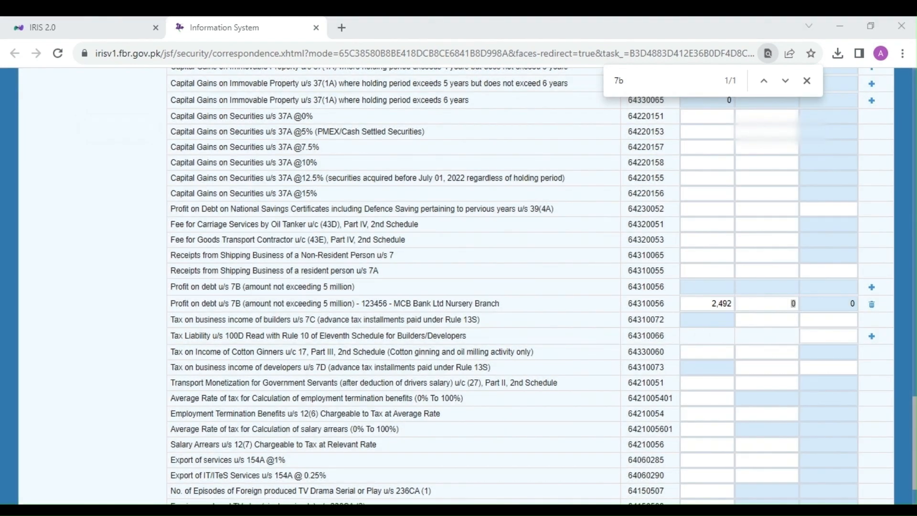
key("alt+Tab")
type("374")
Calculate the final and fixed tax section and check the Profit on debt u/s 7B rows.
scroll(745, 305, "up", 20)
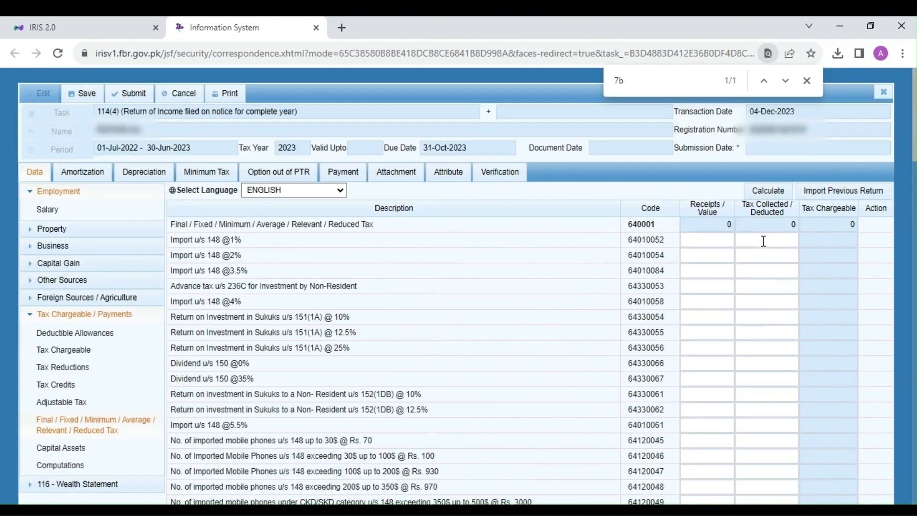
left_click(770, 186)
left_click(771, 194)
scroll(720, 341, "down", 5)
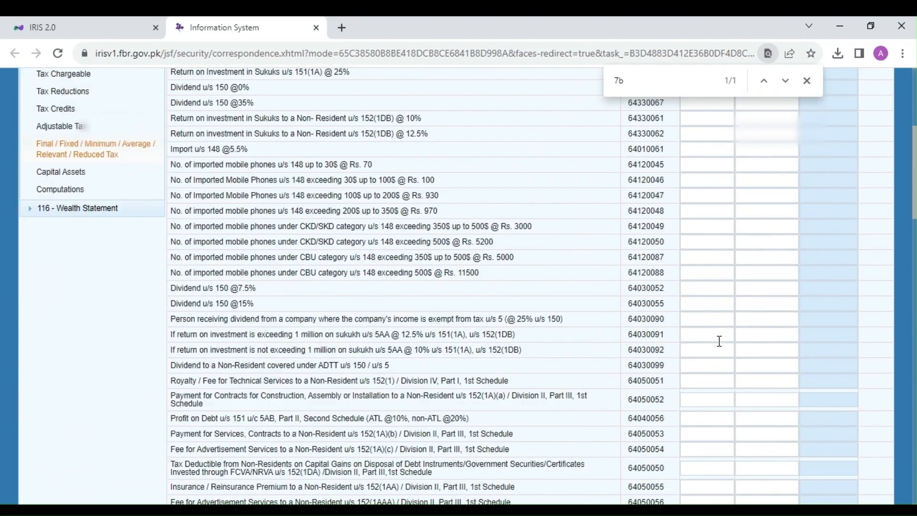
scroll(720, 342, "down", 20)
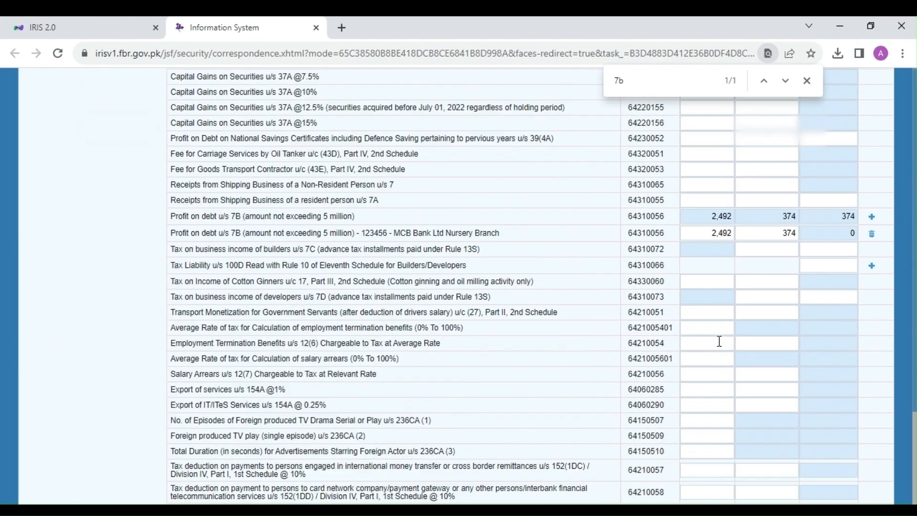
scroll(719, 341, "up", 3)
left_click(872, 367)
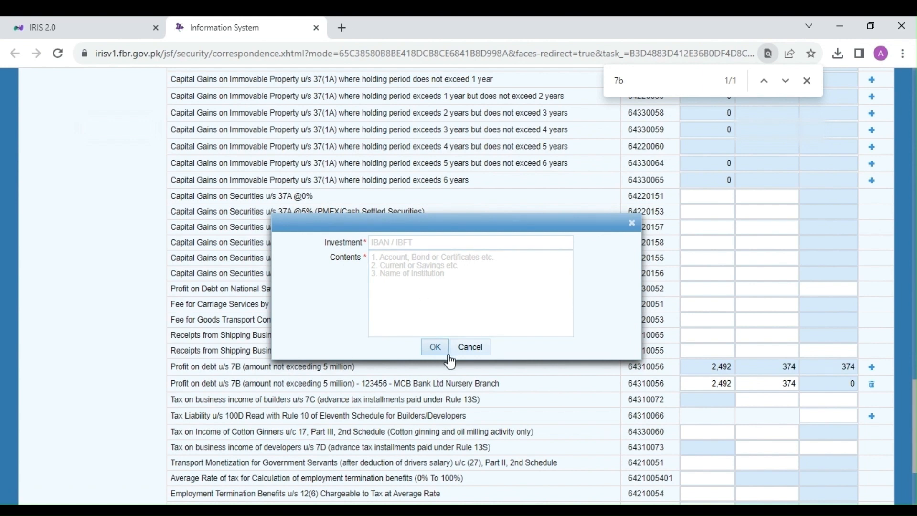
left_click(463, 349)
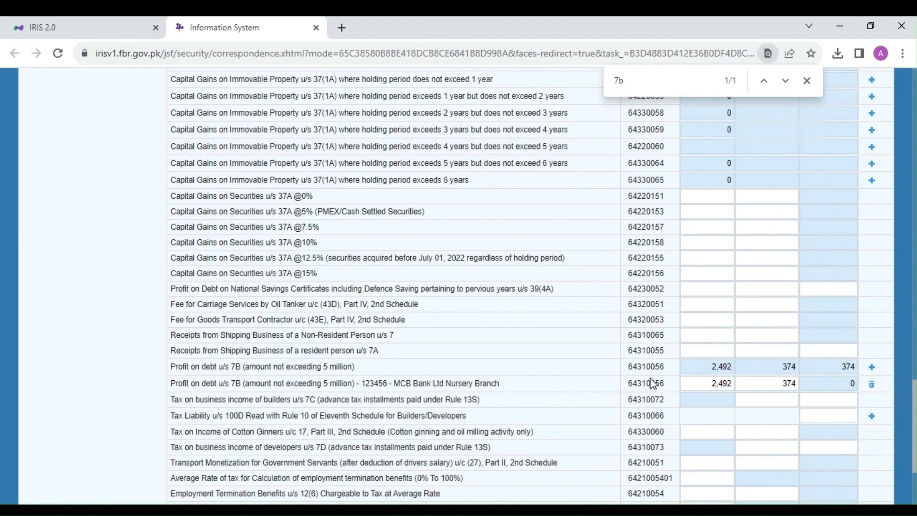
scroll(652, 382, "up", 20)
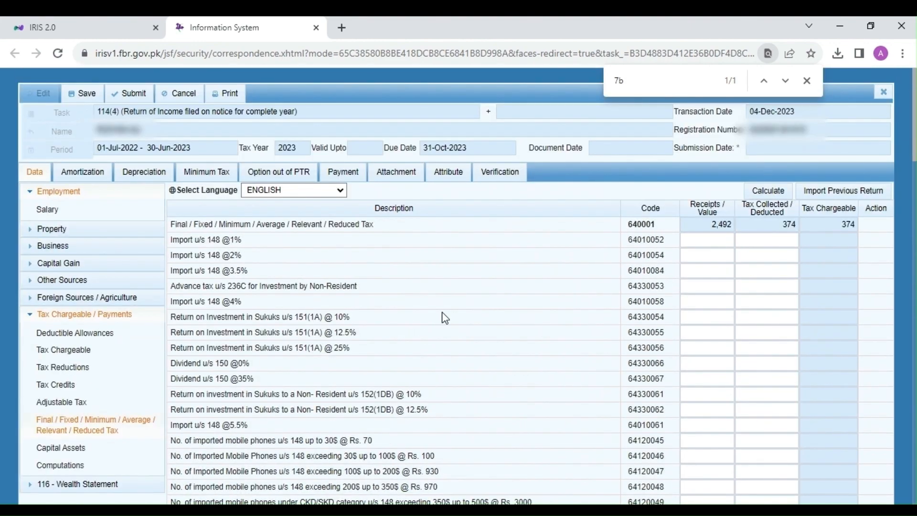
Open Capital Assets and examine its property rows with the Cost / Declared Value and Fair Market Value columns.
left_click(72, 449)
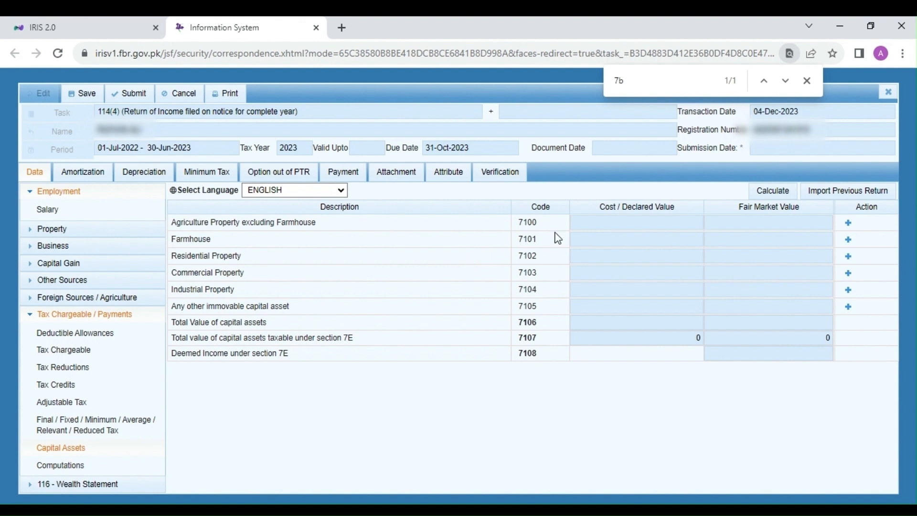
left_click_drag(603, 209, 802, 209)
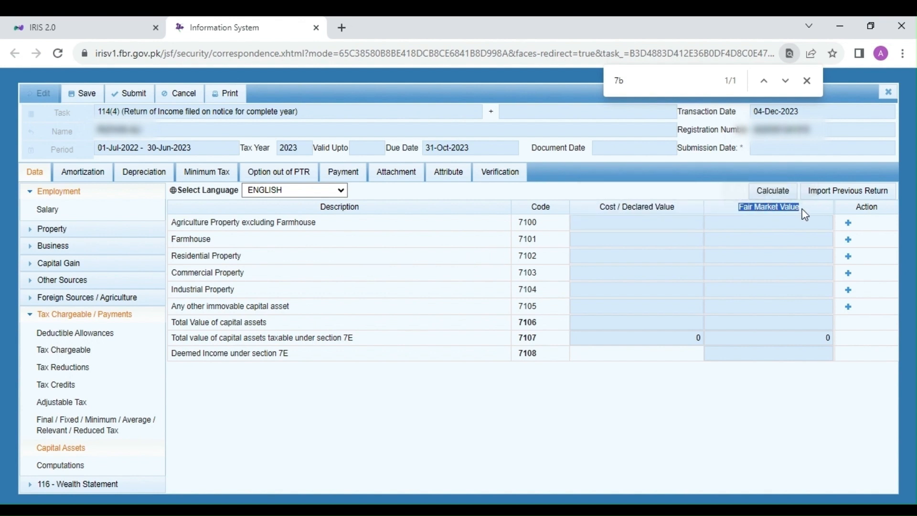
left_click(748, 406)
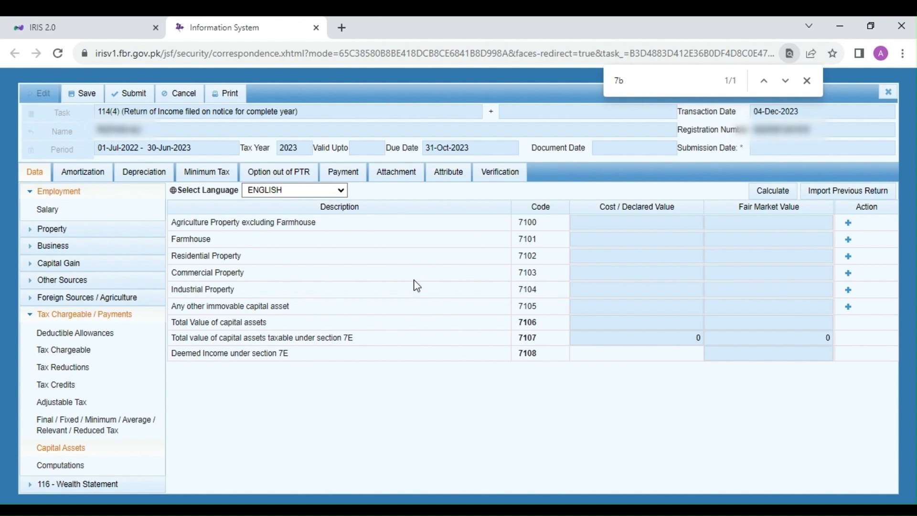
Start a Residential Property entry with square foot (ft2) as the measurement unit and a total area of 653.
double_click(182, 254)
left_click(228, 256)
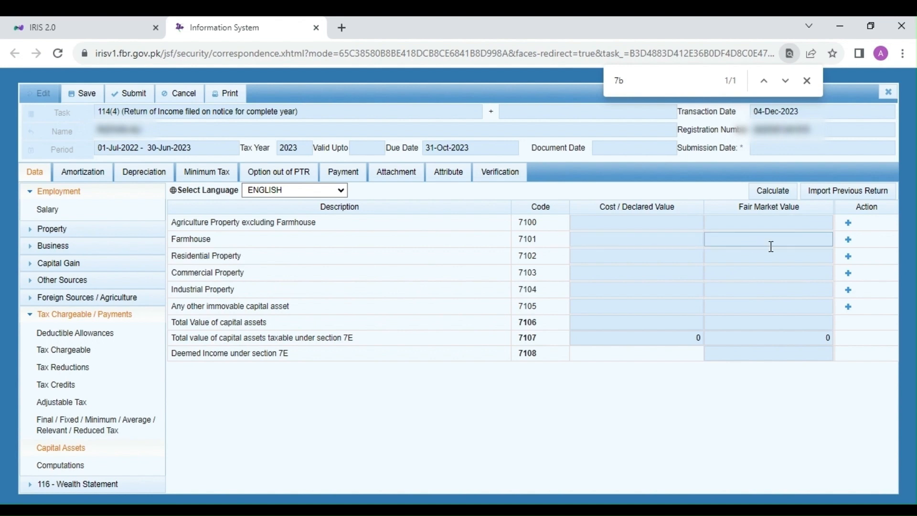
left_click(849, 261)
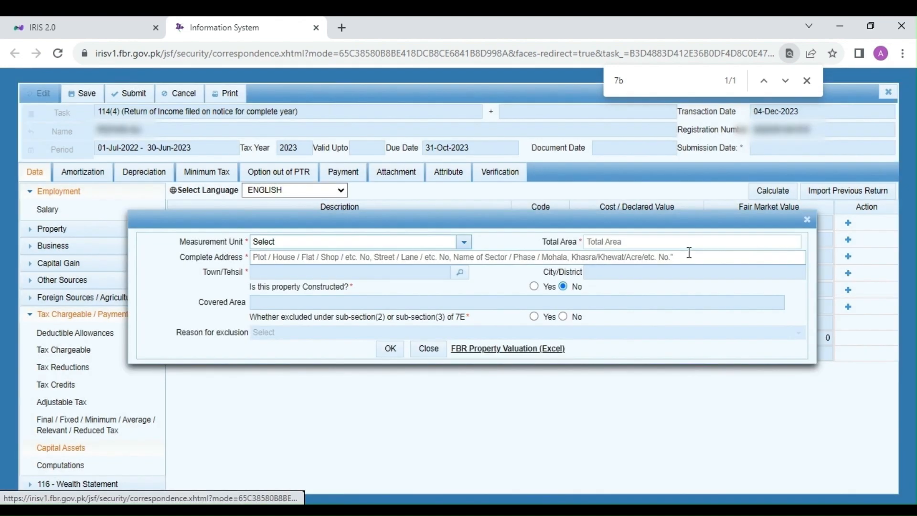
left_click(288, 248)
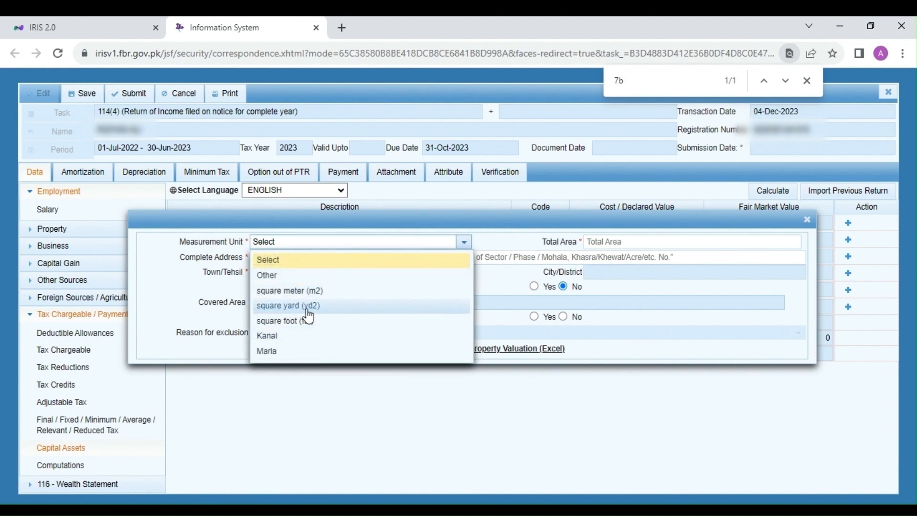
left_click(332, 324)
left_click(595, 244)
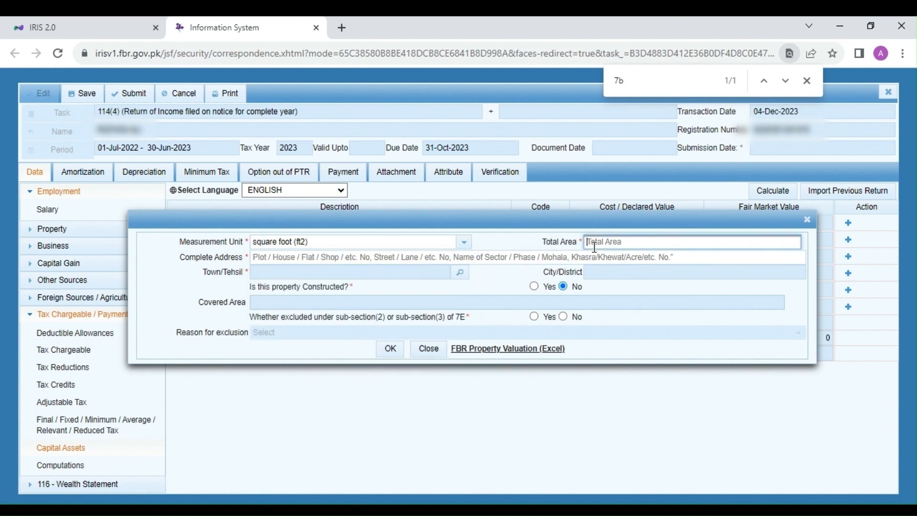
type("653")
Enter the property's complete address and set its Town/Tehsil to Karachi South.
left_click(492, 258)
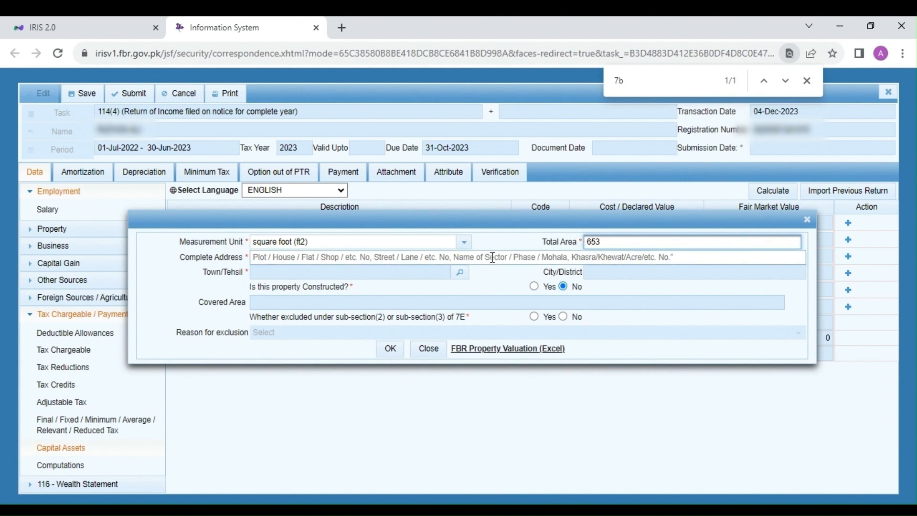
key("ctrl+v")
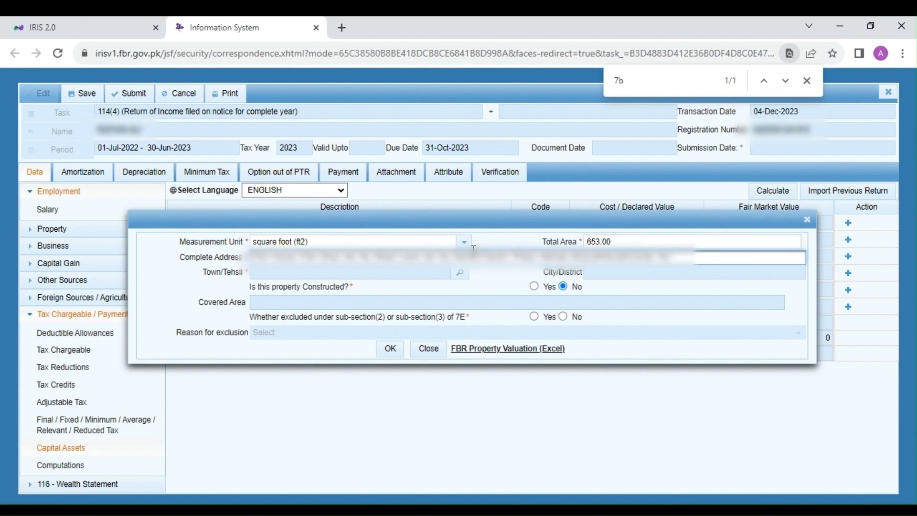
key("Down")
key("Return")
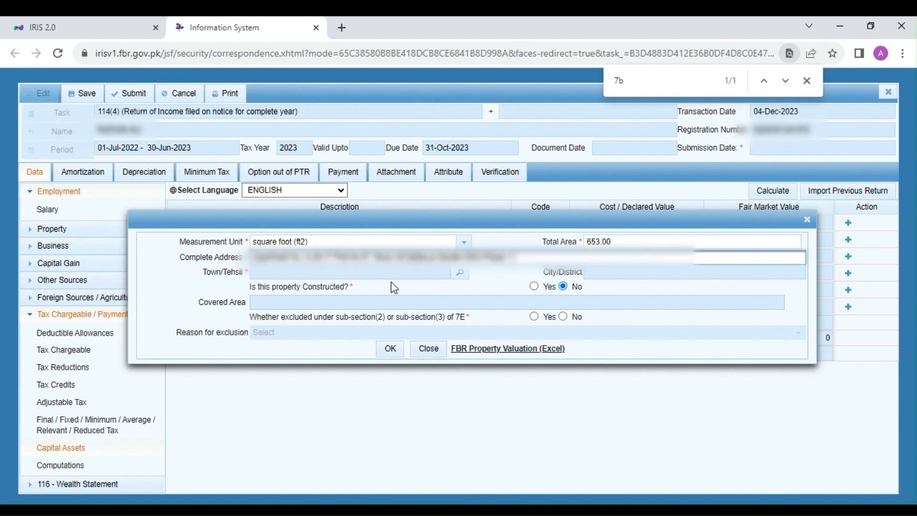
left_click(461, 274)
type("ka")
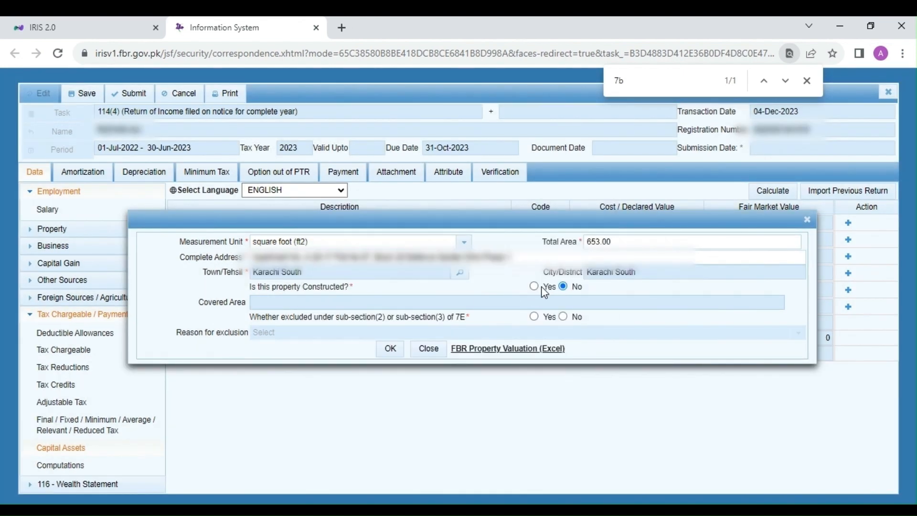
Mark the residential property as constructed, with a covered area of 653.
left_click(535, 286)
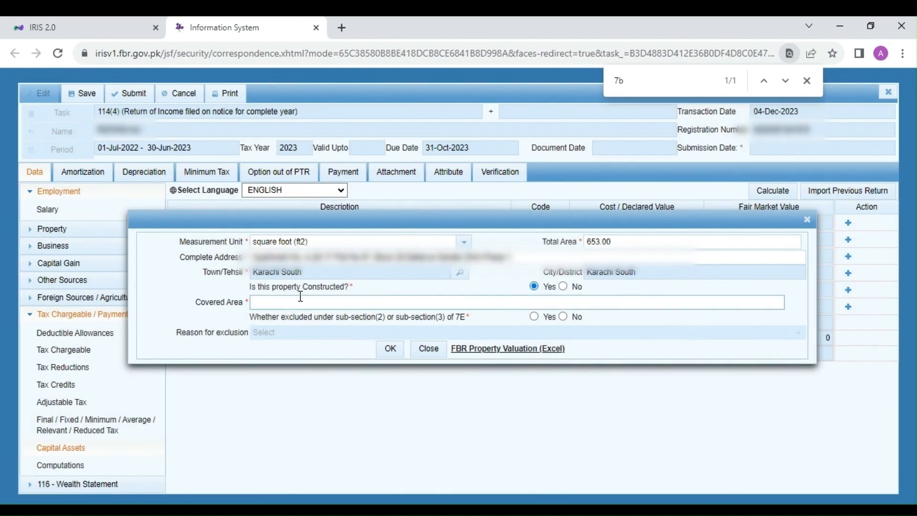
left_click(338, 301)
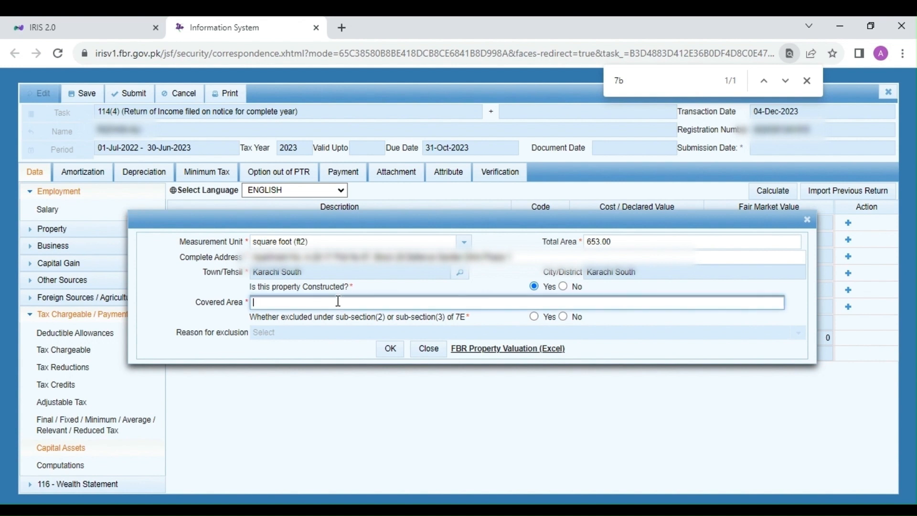
type("653")
left_click(360, 321)
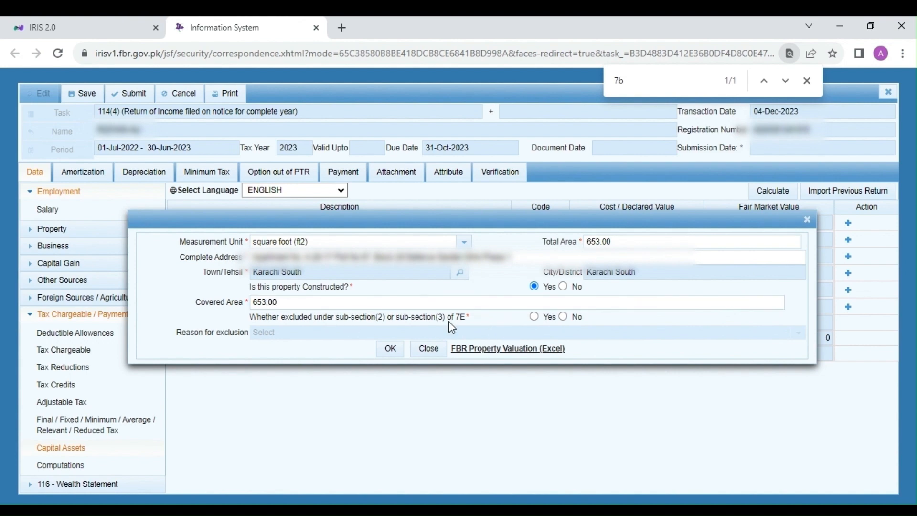
Exclude the property under section 7E with the reason One capital asset self-owned by the taxpayer, and add the entry.
left_click(533, 317)
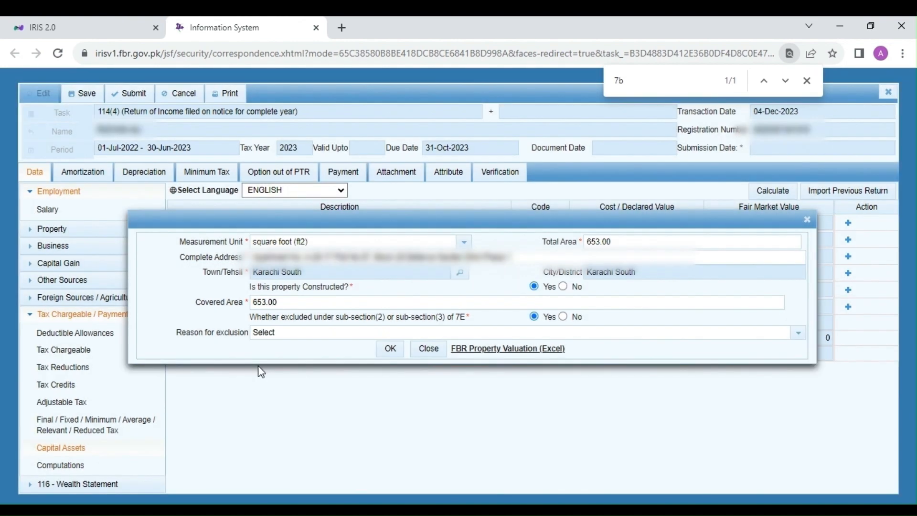
left_click(286, 335)
left_click(292, 370)
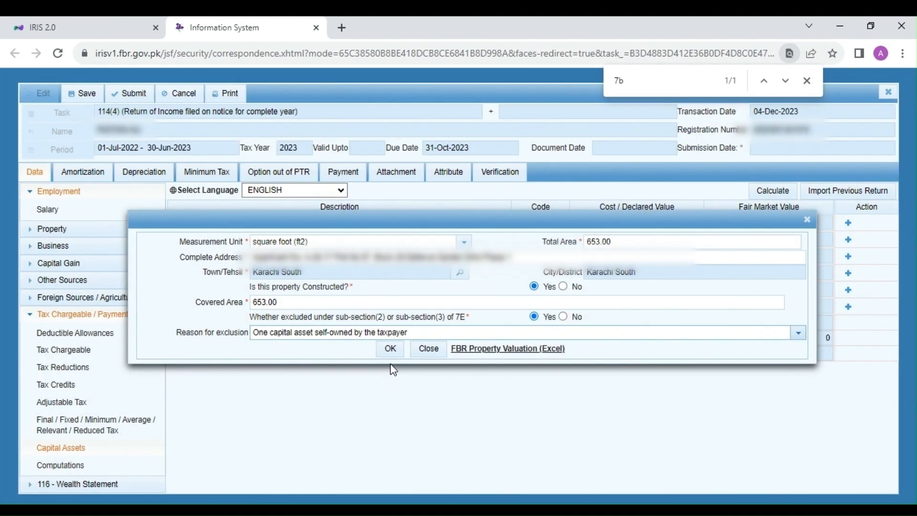
left_click(391, 353)
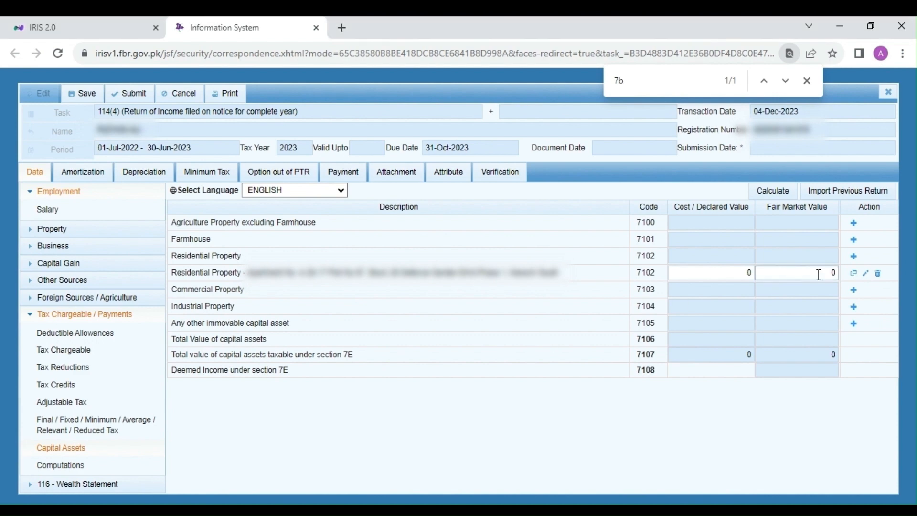
Enter 2,203,875 as the fair market value and 5,600,000 as the cost / declared value of the added residential property.
left_click(812, 276)
type("2203875")
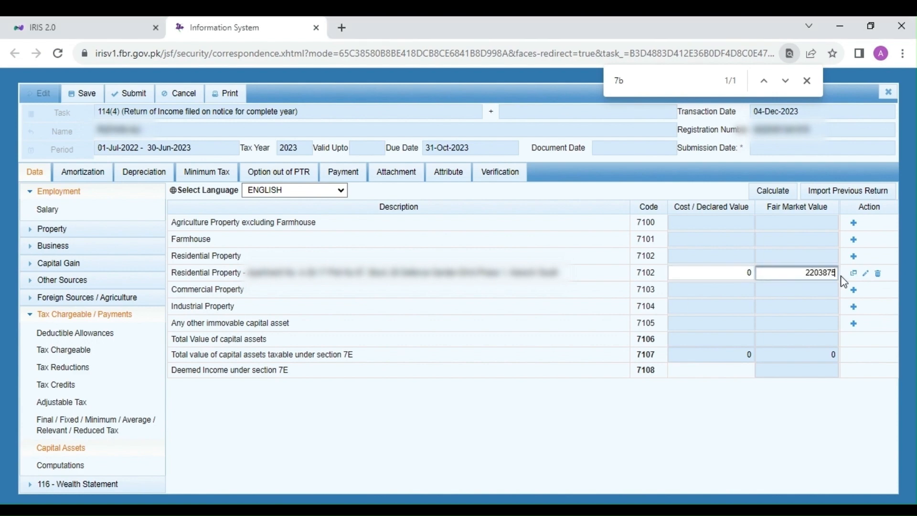
key("shift+Tab")
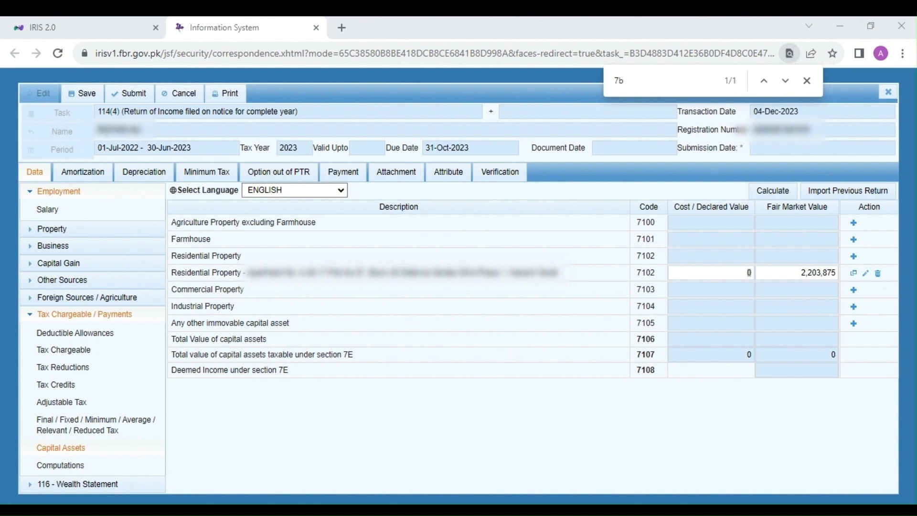
key("alt+Tab")
type("5,600,000")
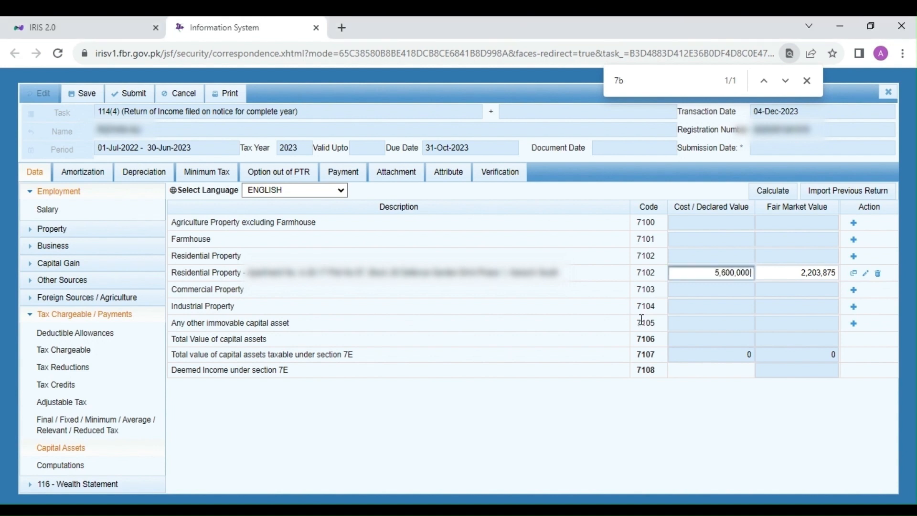
Calculate the capital assets section and save the return.
left_click(772, 191)
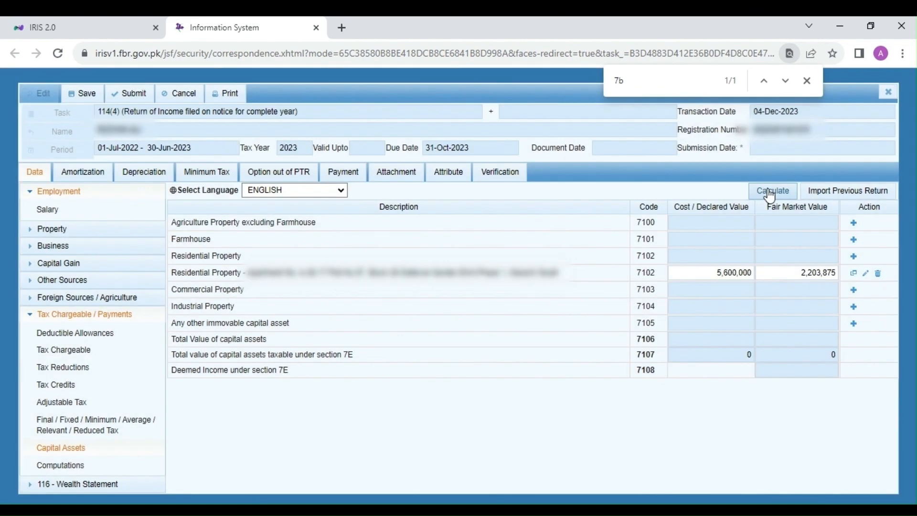
left_click(783, 196)
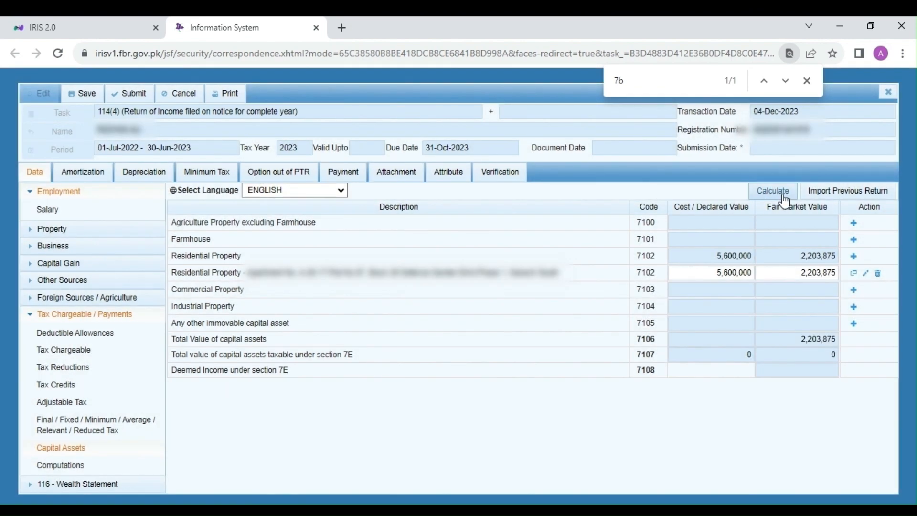
left_click(784, 197)
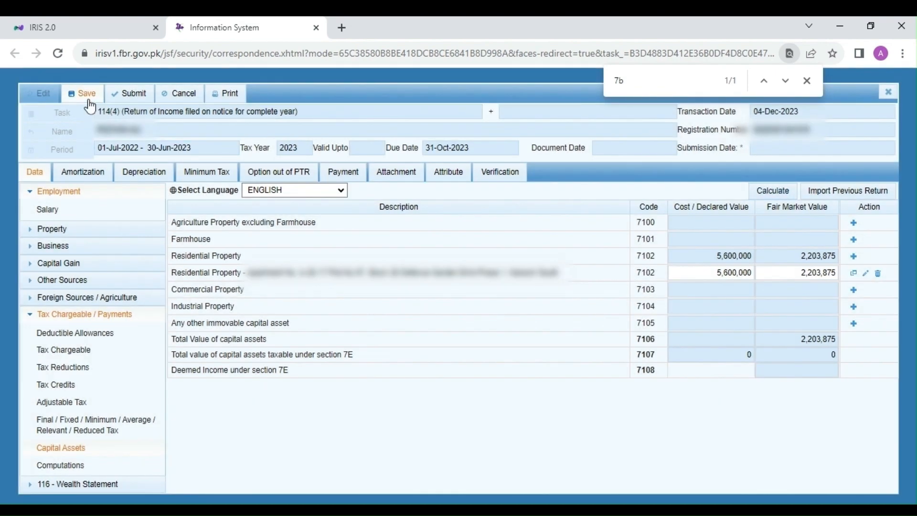
left_click(89, 101)
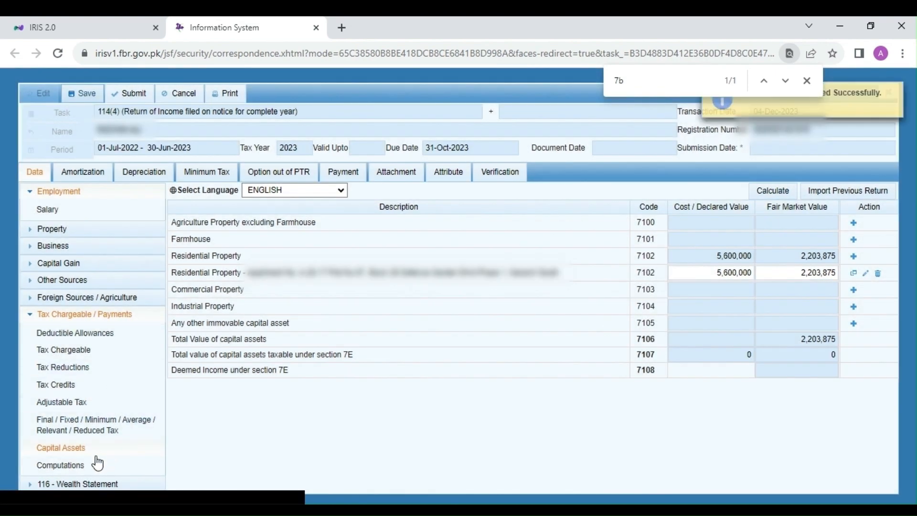
Open Computations and check the Withholding, Admitted and Refundable Income Tax rows.
left_click(82, 464)
scroll(487, 337, "down", 5)
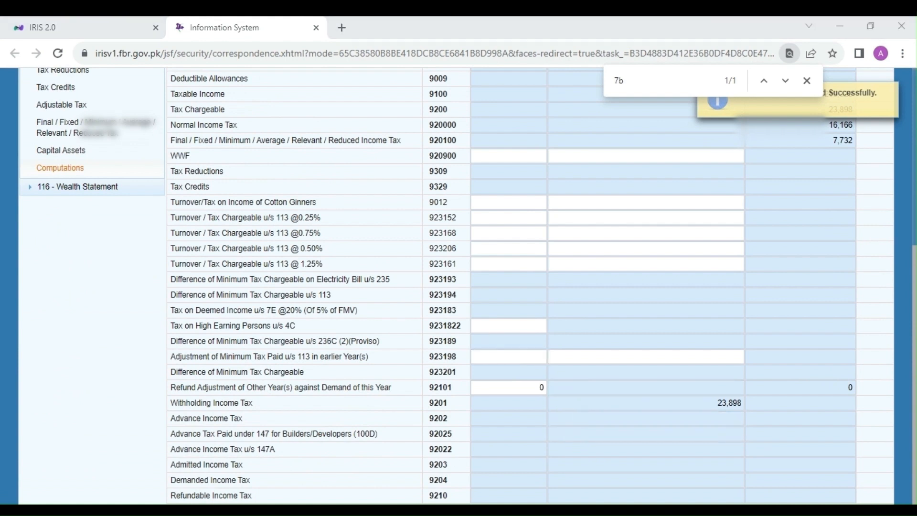
left_click_drag(189, 493, 238, 496)
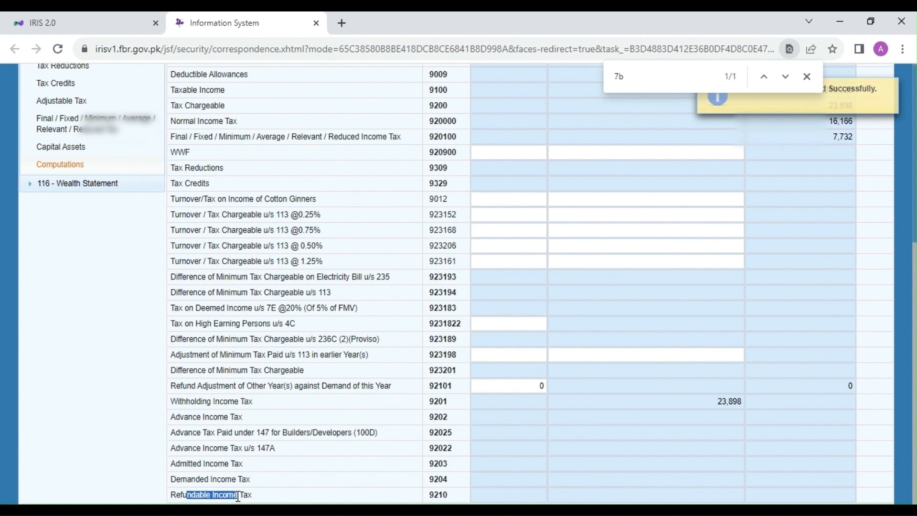
left_click_drag(189, 466, 206, 467)
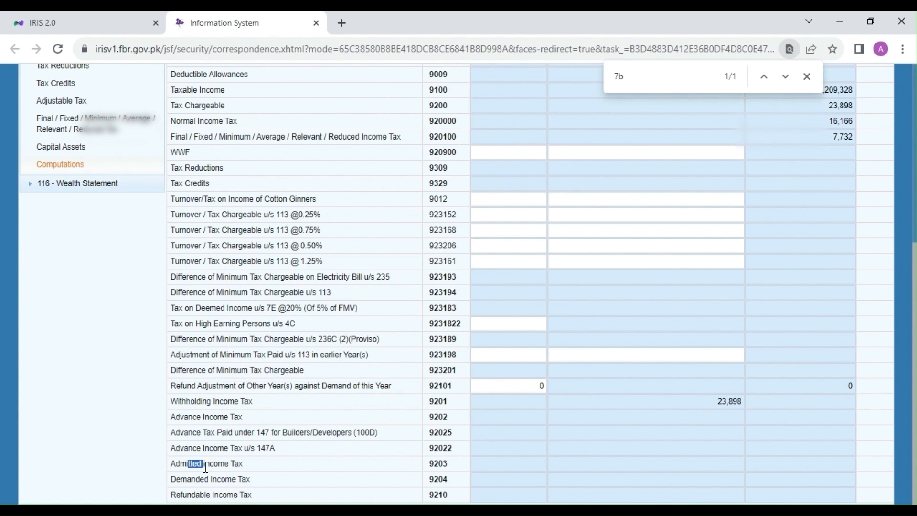
left_click(241, 463)
Enter 1,650,000 for Other Personal / Household Expenses under the wealth statement's Personal Expenses and calculate.
left_click(117, 191)
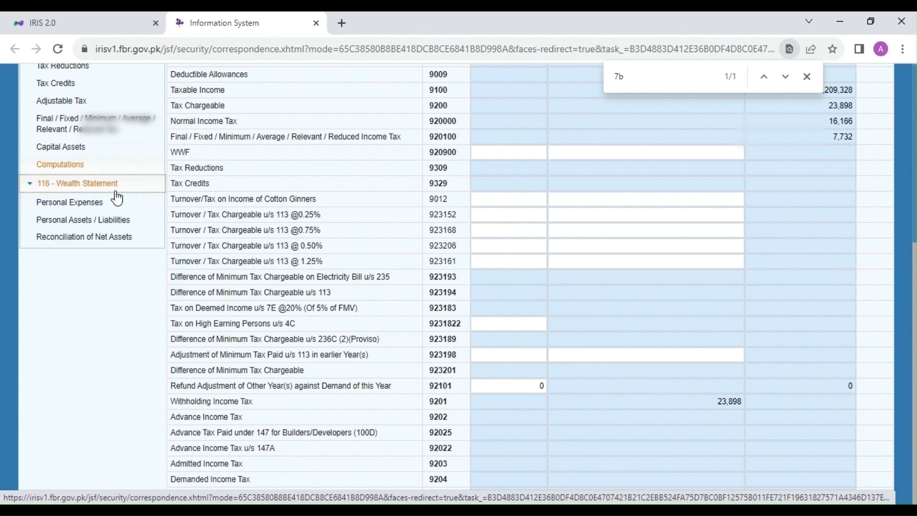
left_click(98, 201)
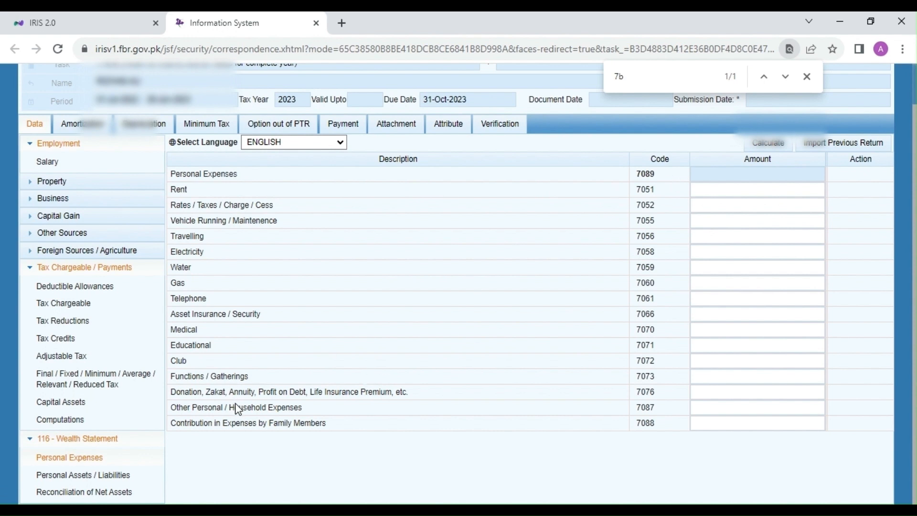
left_click_drag(178, 409, 266, 417)
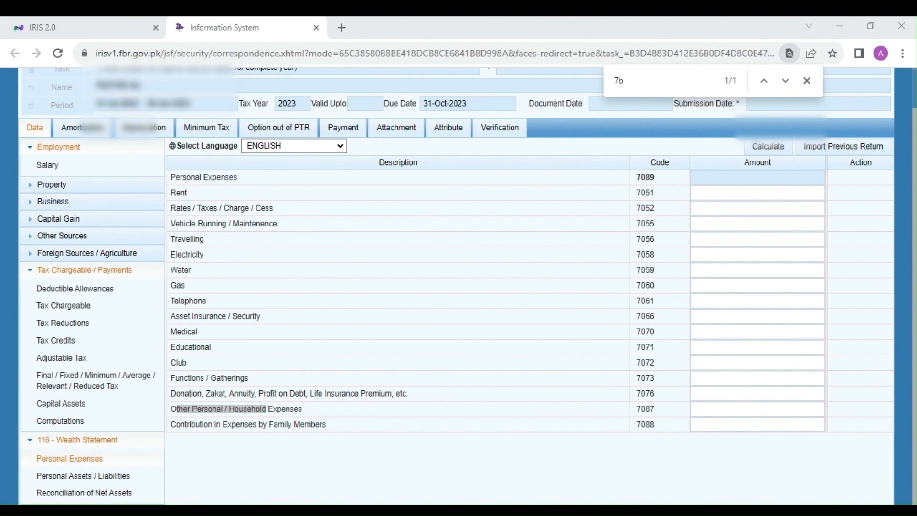
left_click(750, 412)
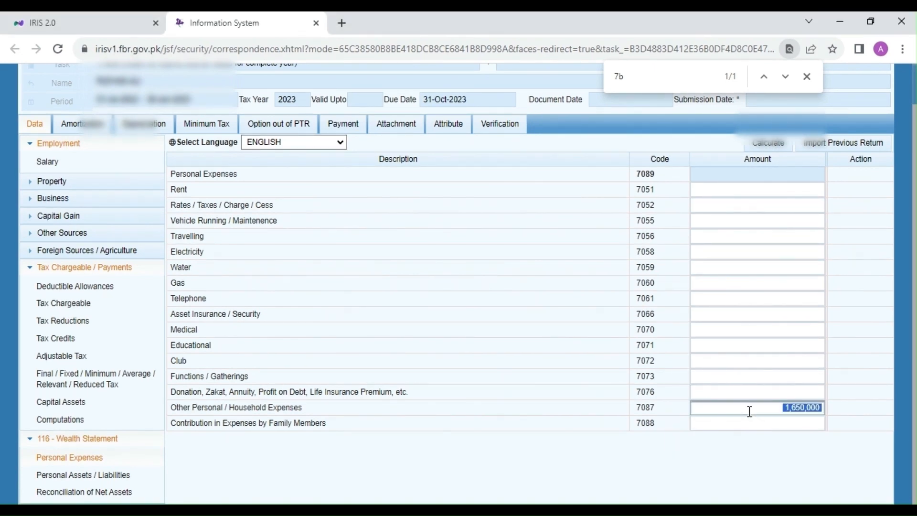
left_click(785, 145)
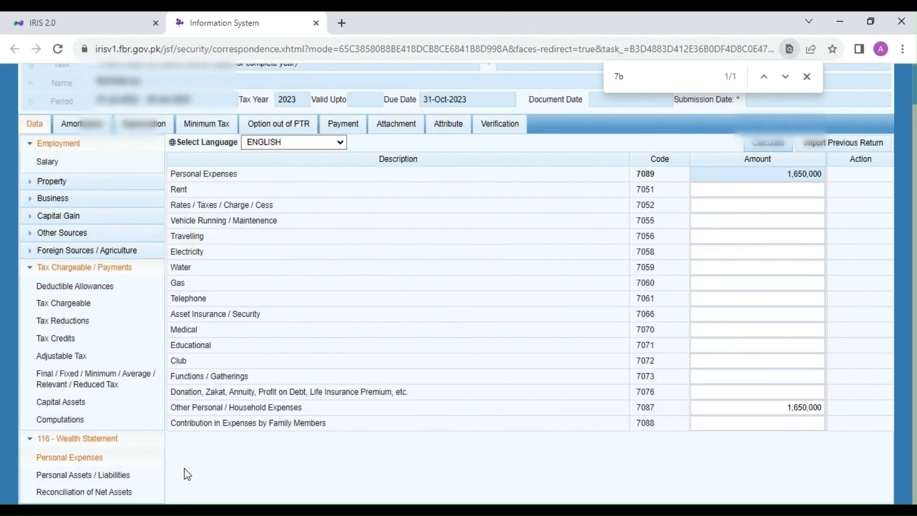
Open Personal Assets / Liabilities and examine the Property and Contents fields of the Agricultural Property entry form without adding anything.
left_click(128, 473)
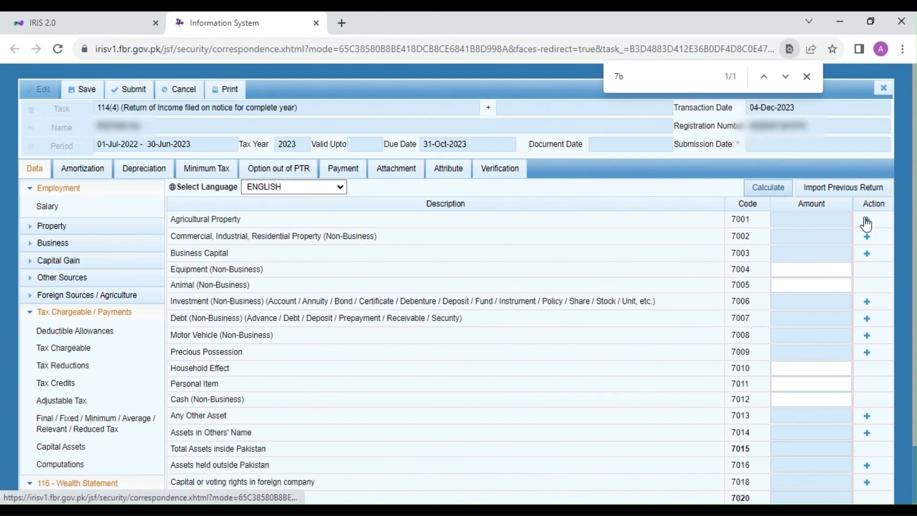
left_click(866, 222)
left_click(409, 240)
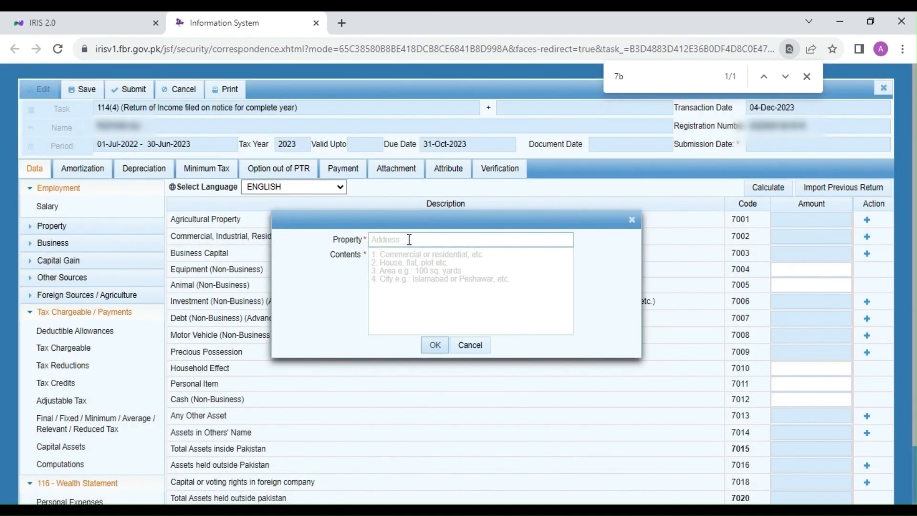
left_click(403, 257)
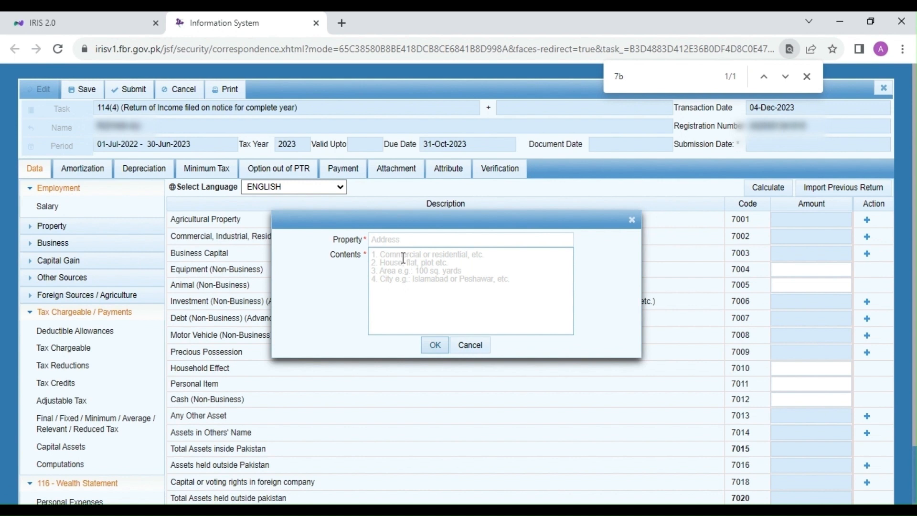
left_click(462, 350)
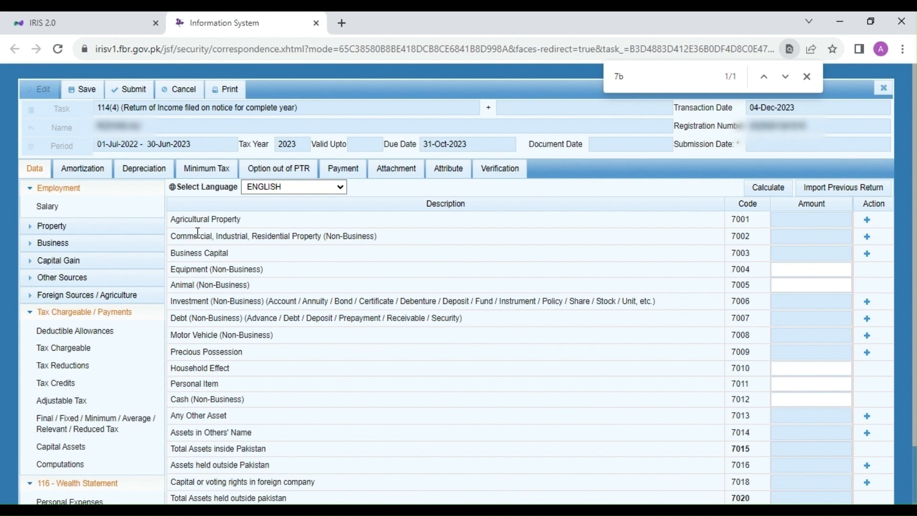
Add a Commercial, Industrial, Residential Property (Non-Business) record with the property address and "Flat" as contents.
left_click_drag(198, 233, 253, 236)
left_click(368, 238)
left_click(867, 239)
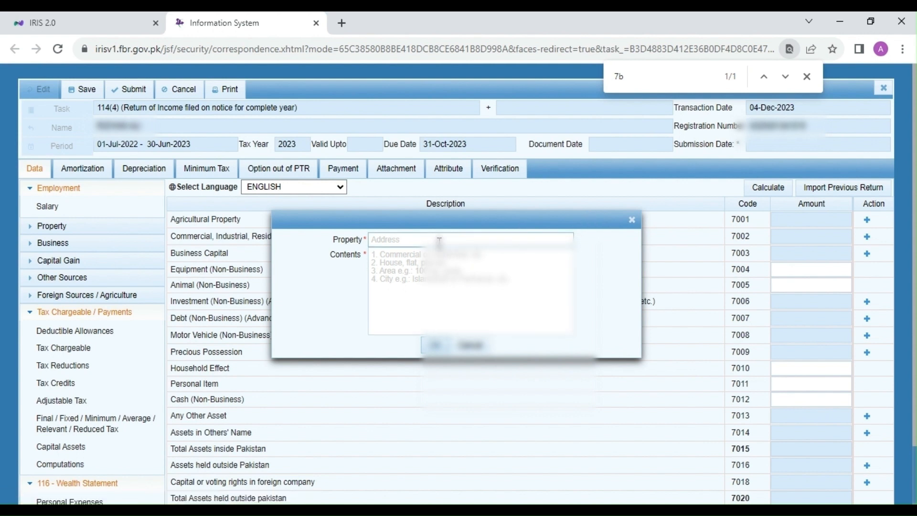
left_click(439, 240)
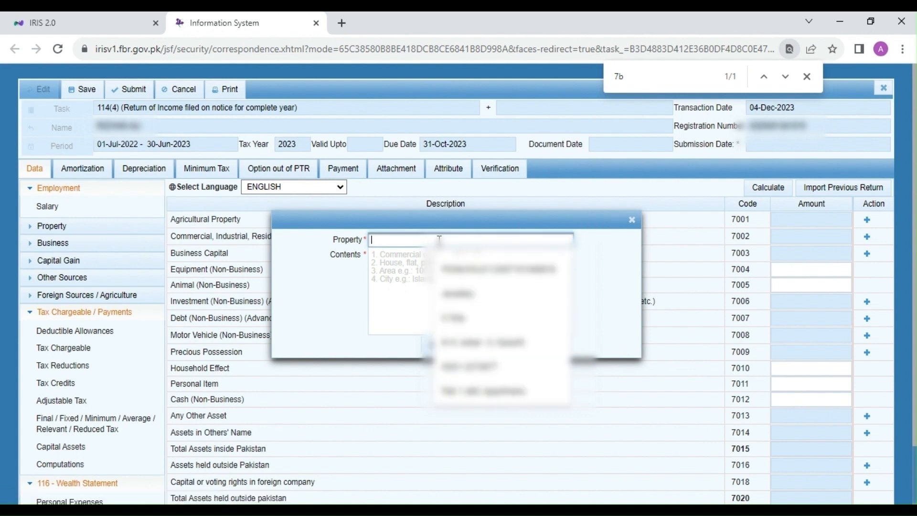
type("123456")
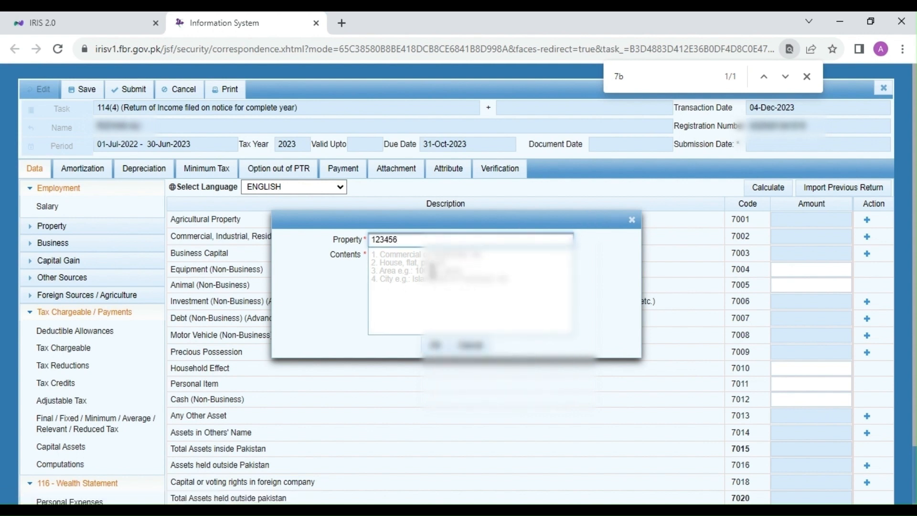
left_click(432, 271)
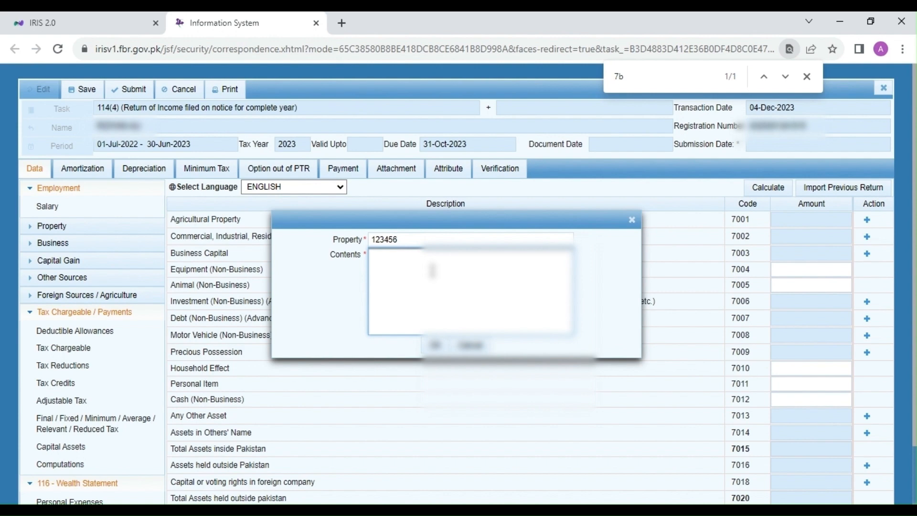
type("Flat")
left_click(435, 345)
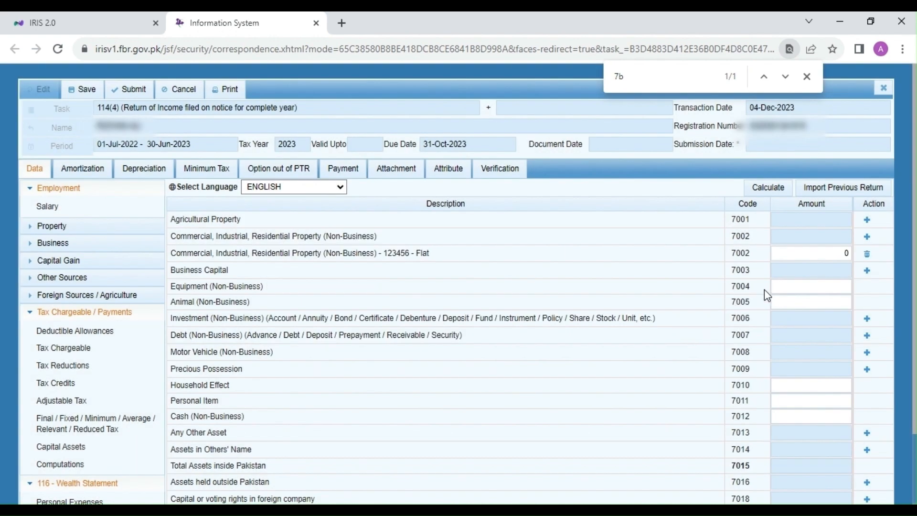
Set the flat's amount to 2,500,000 and calculate the personal assets.
left_click(827, 252)
key("BackSpace")
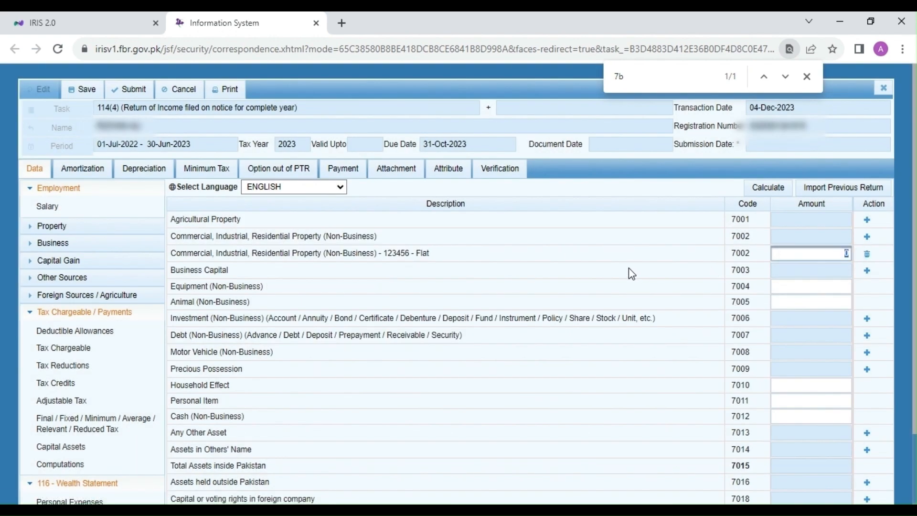
type("2,500,00")
type("0")
key("Tab")
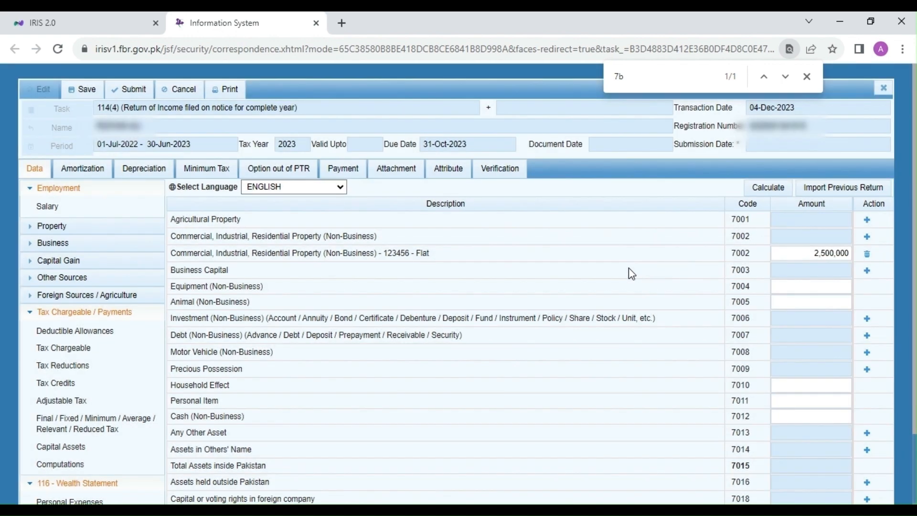
left_click(765, 189)
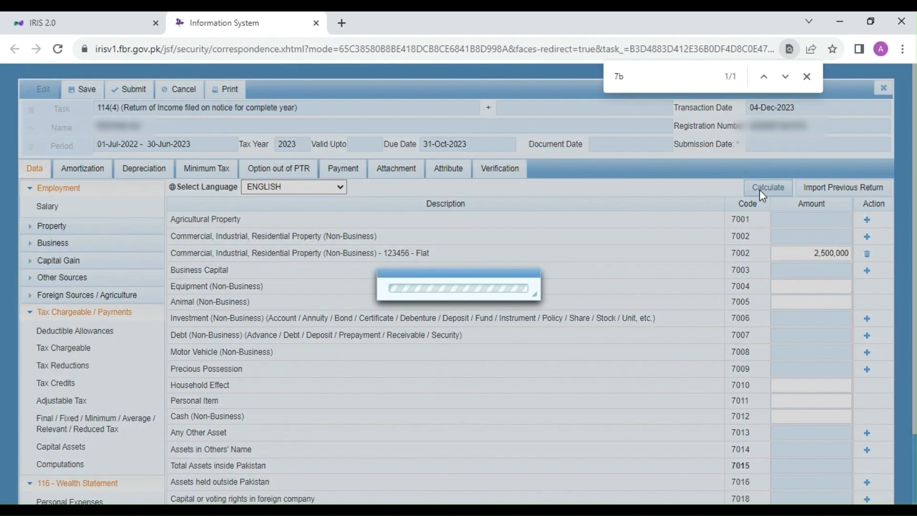
Add an Investment (Non-Business) record with the bank account number and "MCB Bank Nursery branch" as contents.
left_click_drag(186, 286, 230, 287)
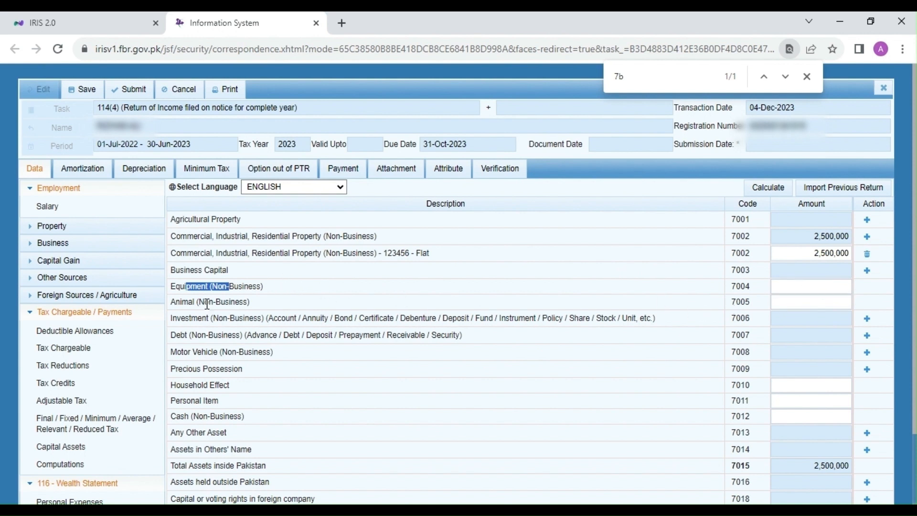
left_click(191, 299)
left_click_drag(181, 302, 227, 302)
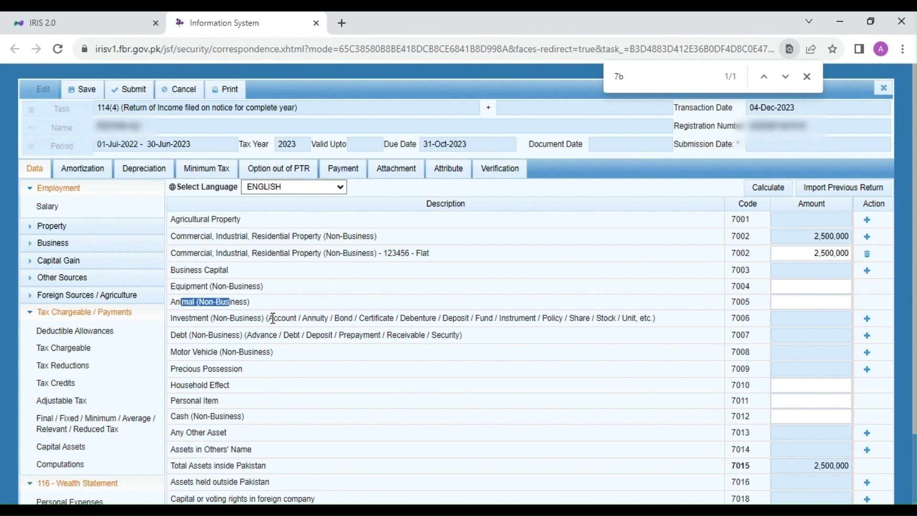
left_click_drag(273, 318, 391, 319)
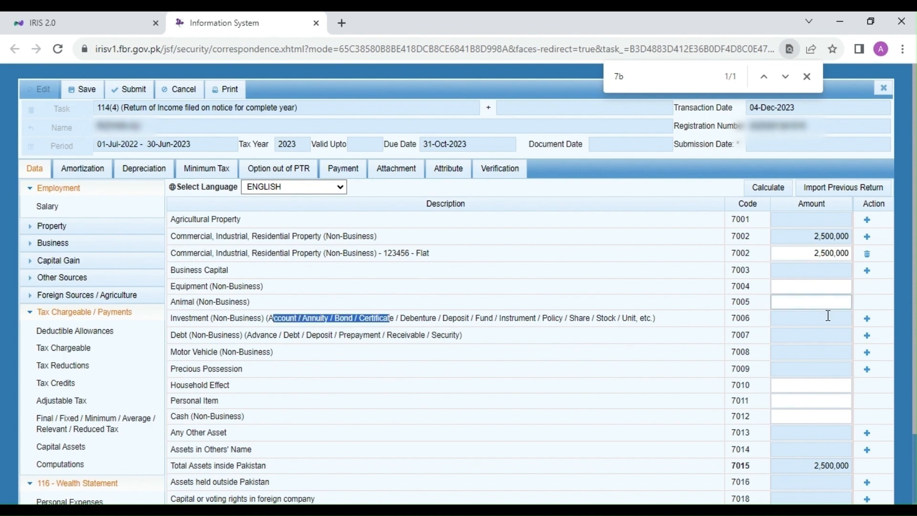
left_click(867, 319)
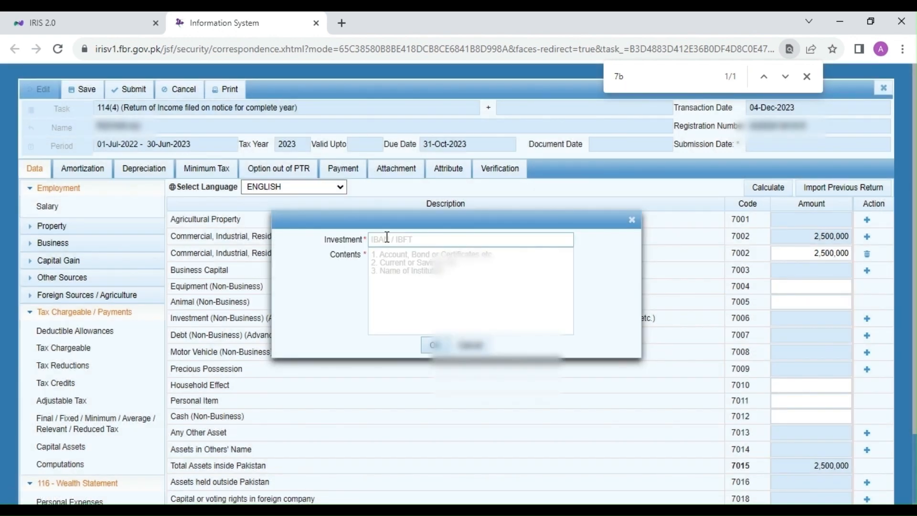
left_click(387, 238)
type("123456")
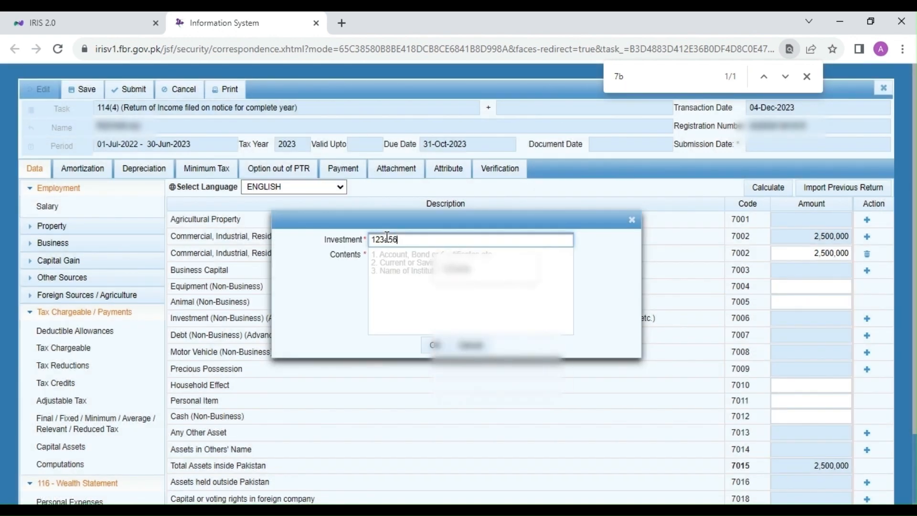
left_click(420, 277)
left_click(420, 276)
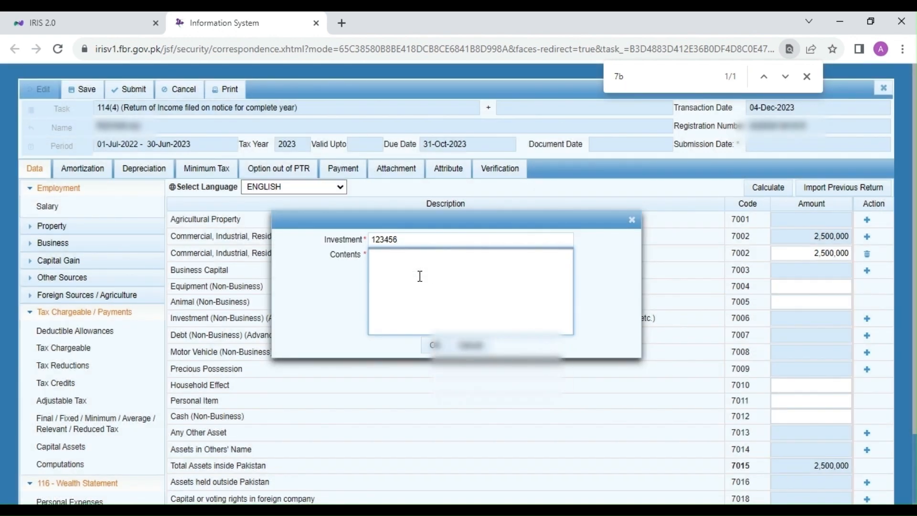
type("MCB Bank ")
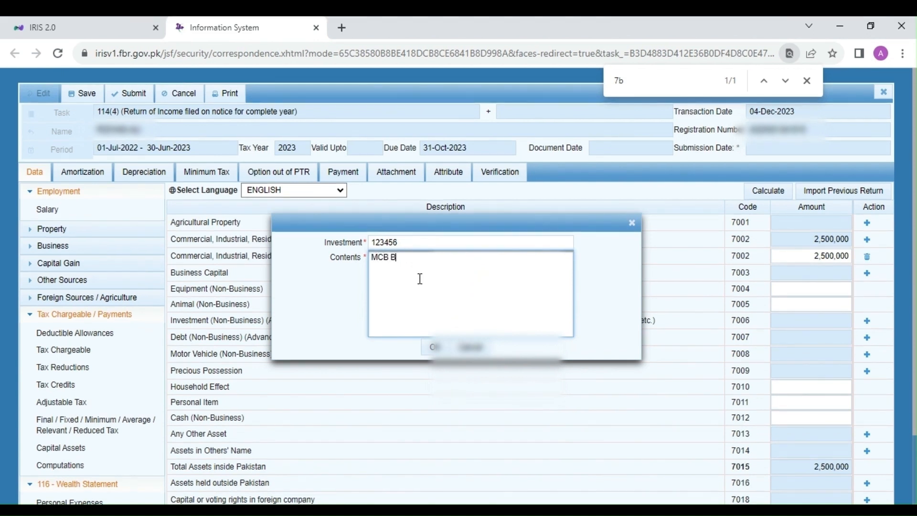
type("Nursery branch")
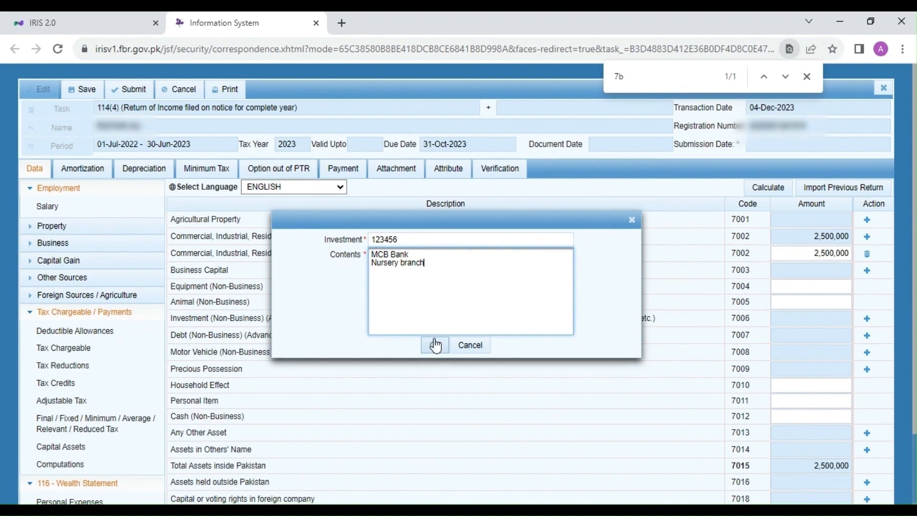
left_click(434, 347)
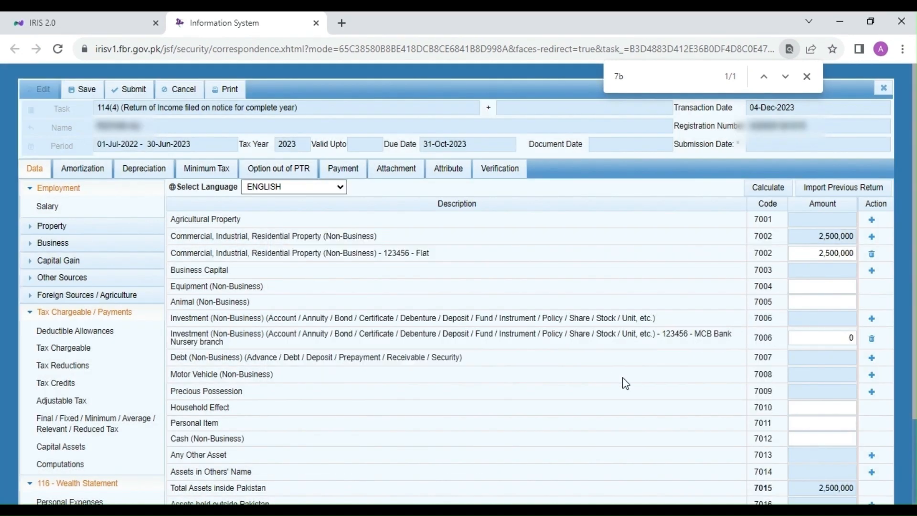
Set the amount of the MCB Bank investment record to 25,000.
left_click(849, 339)
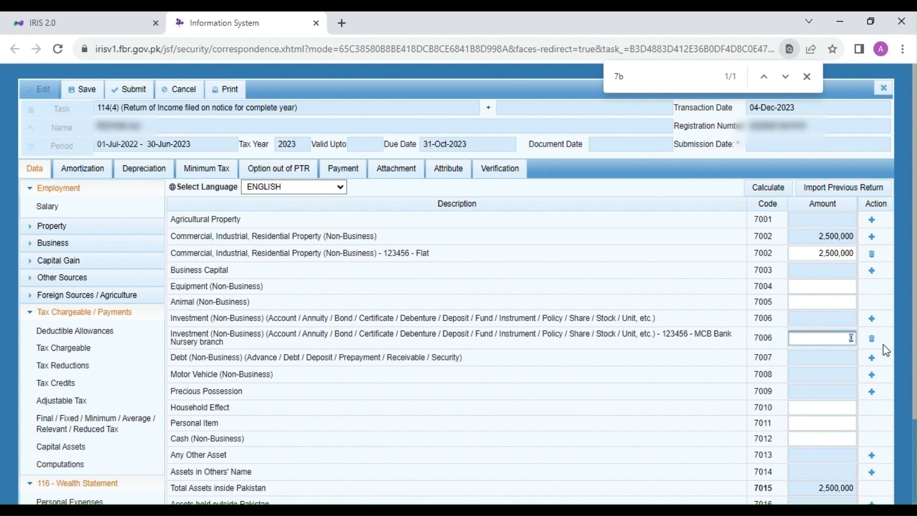
type("25000")
left_click(602, 379)
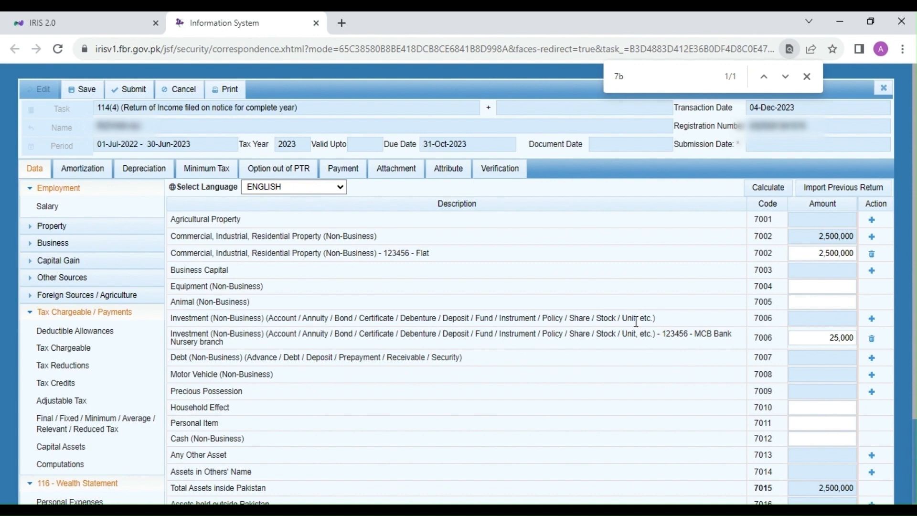
Add a second Investment (Non-Business) record with the bank account number and "Meezan bank" as contents.
left_click(872, 320)
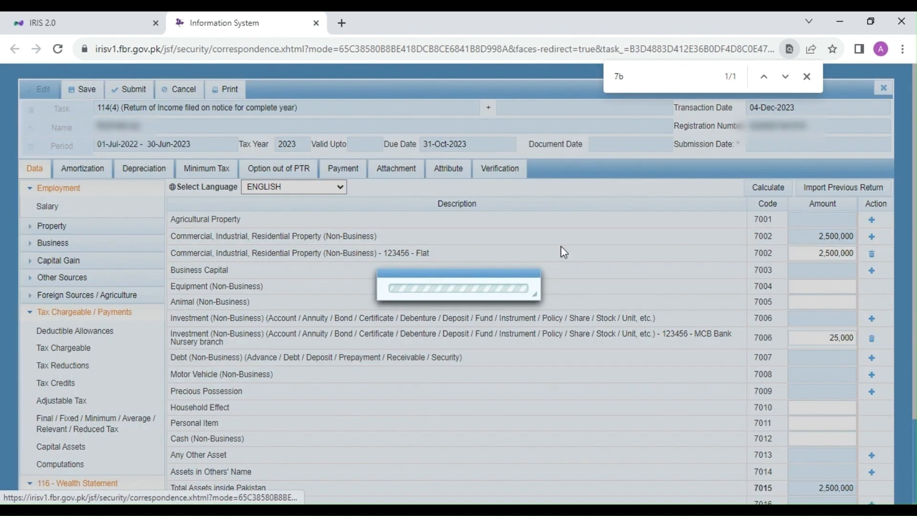
left_click(414, 239)
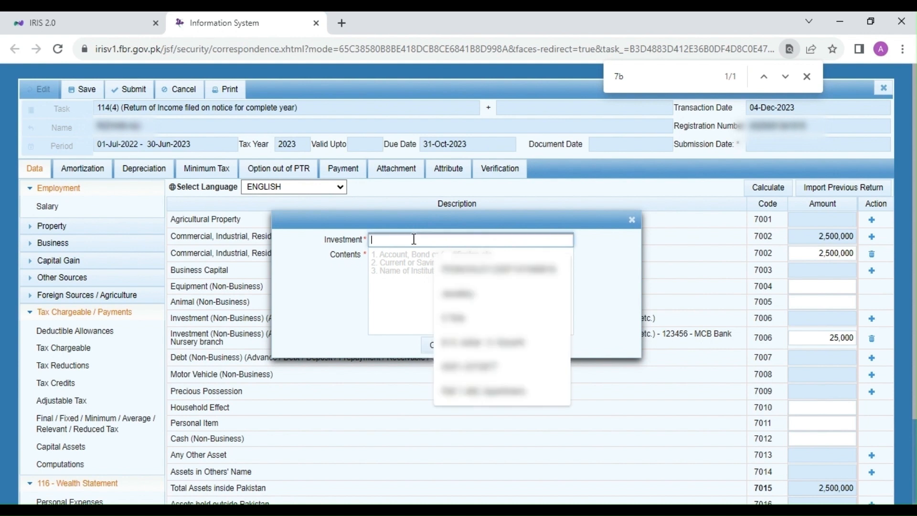
type("123456")
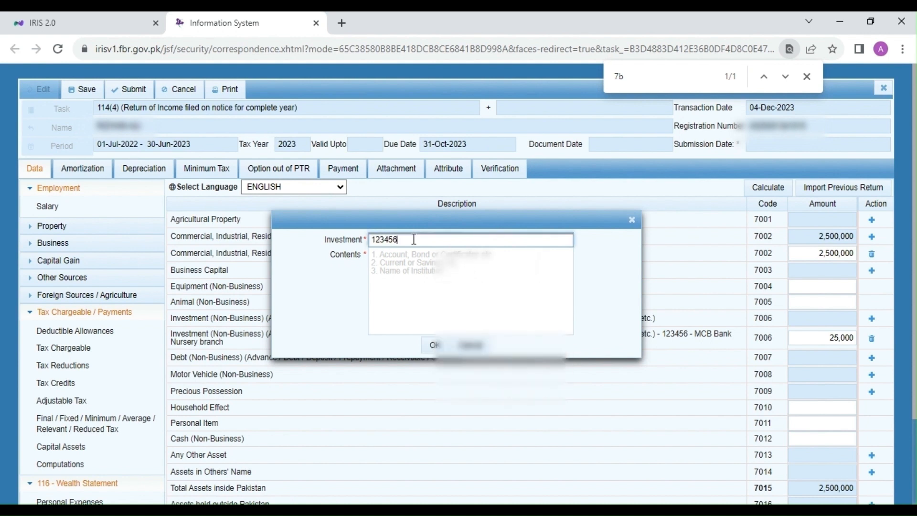
left_click(416, 270)
type("Meez")
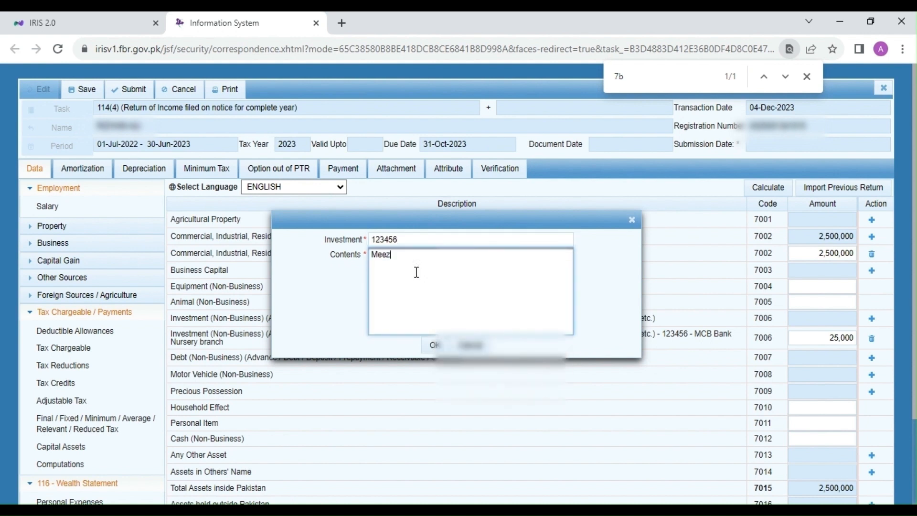
type("an bank")
left_click(437, 345)
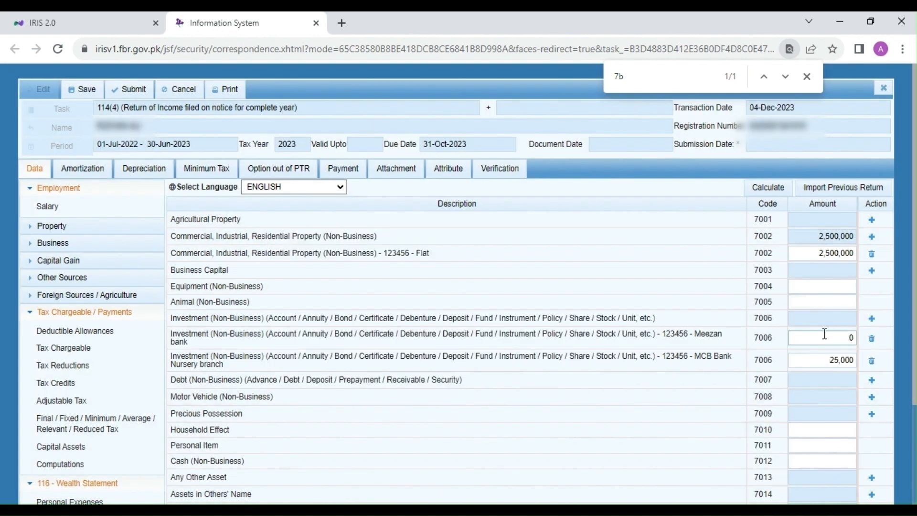
Set the amount of the Meezan bank investment record to 25,000.
left_click_drag(839, 342, 882, 342)
type("25000")
left_click(574, 418)
Examine the Vehicle and Contents fields of the Motor Vehicle (Non-Business) entry form without adding a record.
left_click(872, 397)
left_click(416, 244)
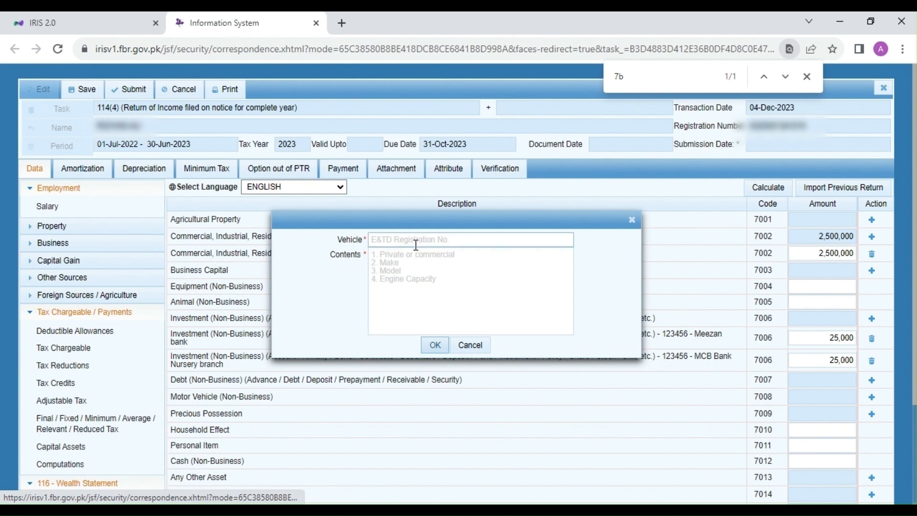
left_click(416, 279)
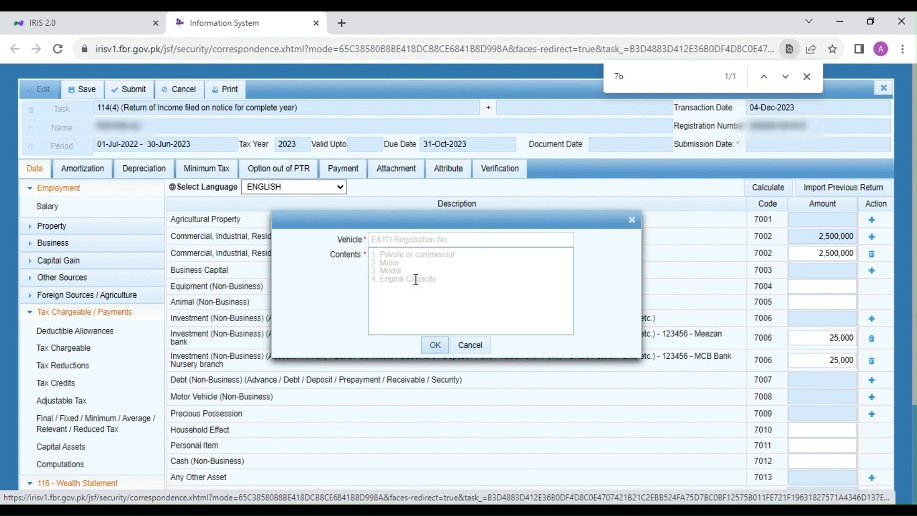
left_click(471, 345)
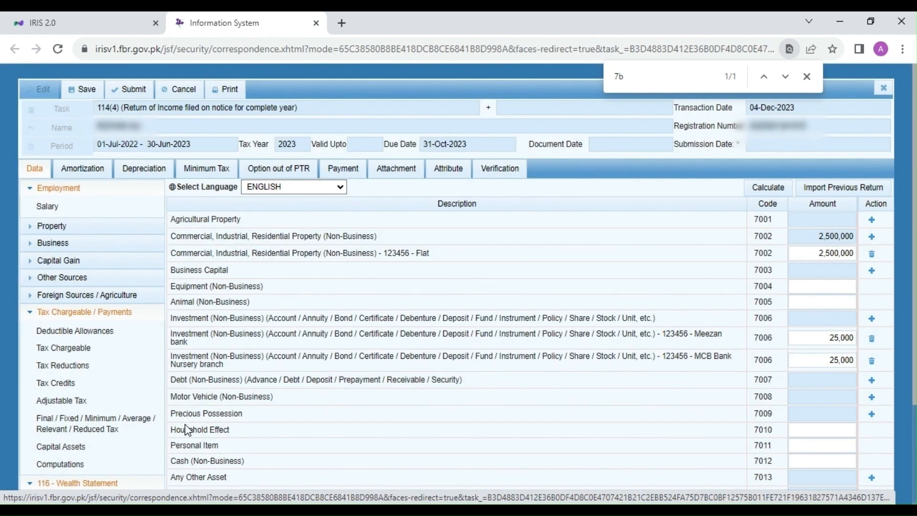
Review the Household Effect and Personal Item rows and the Any Other Asset entry form without entering anything.
left_click_drag(185, 430, 225, 431)
scroll(226, 431, "down", 2)
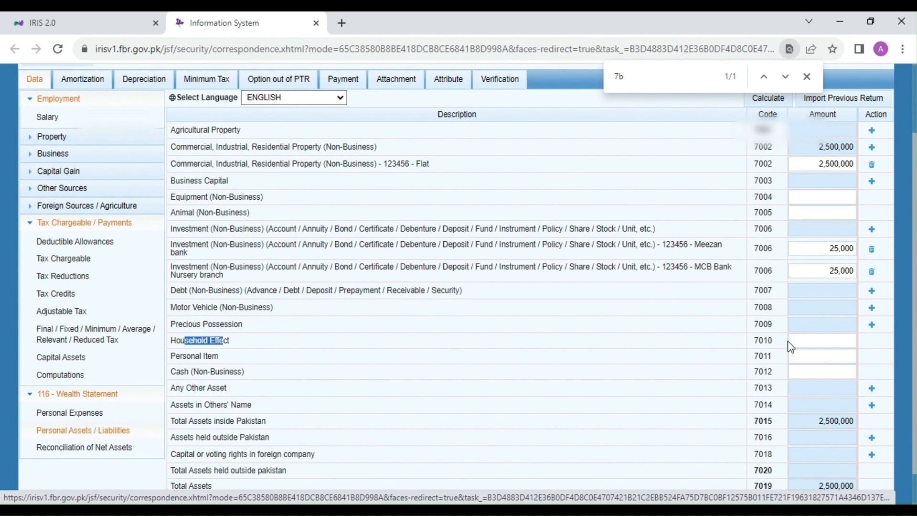
left_click(204, 358)
left_click(836, 356)
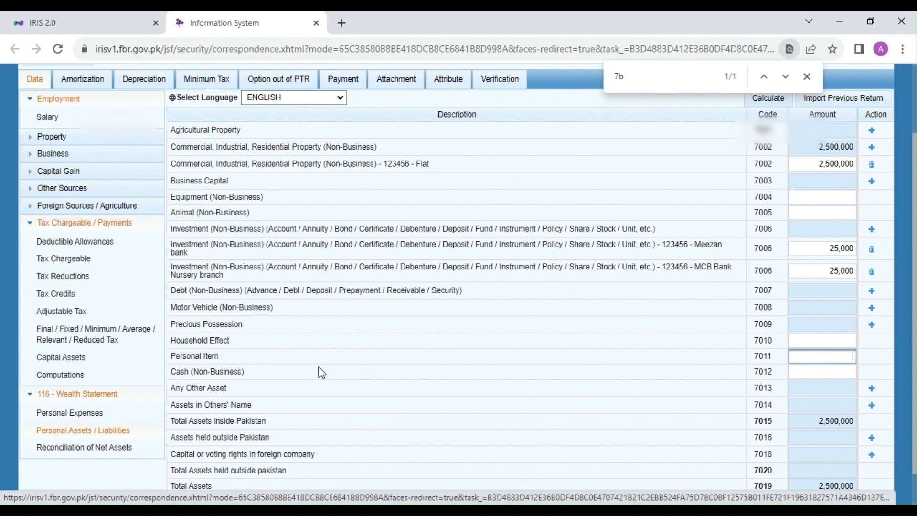
left_click_drag(187, 386, 217, 385)
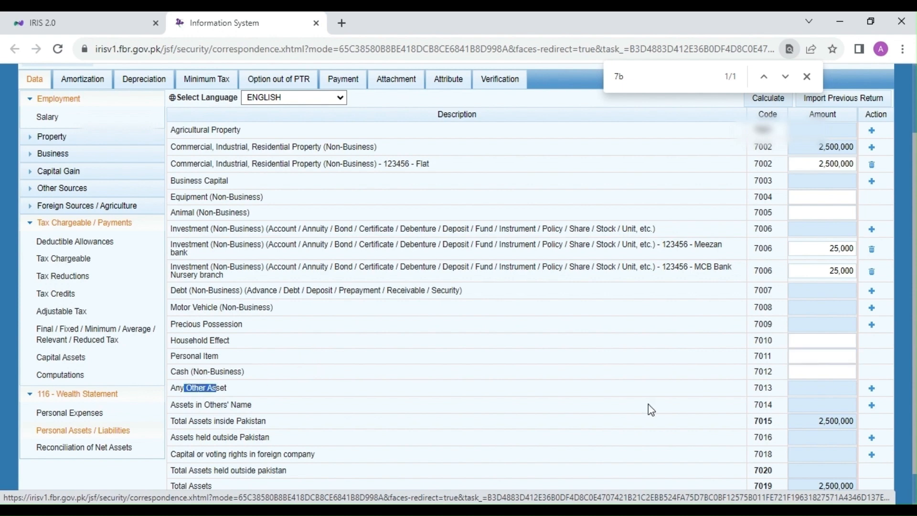
left_click(872, 389)
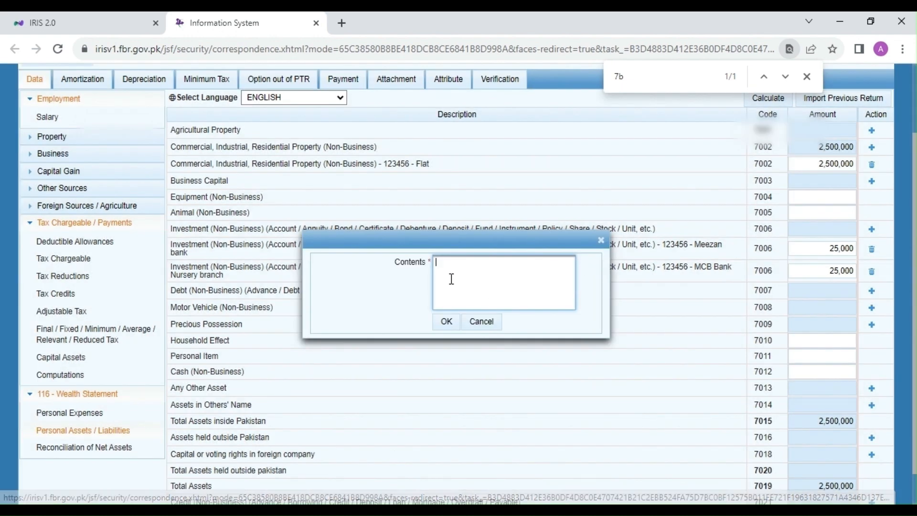
left_click(478, 322)
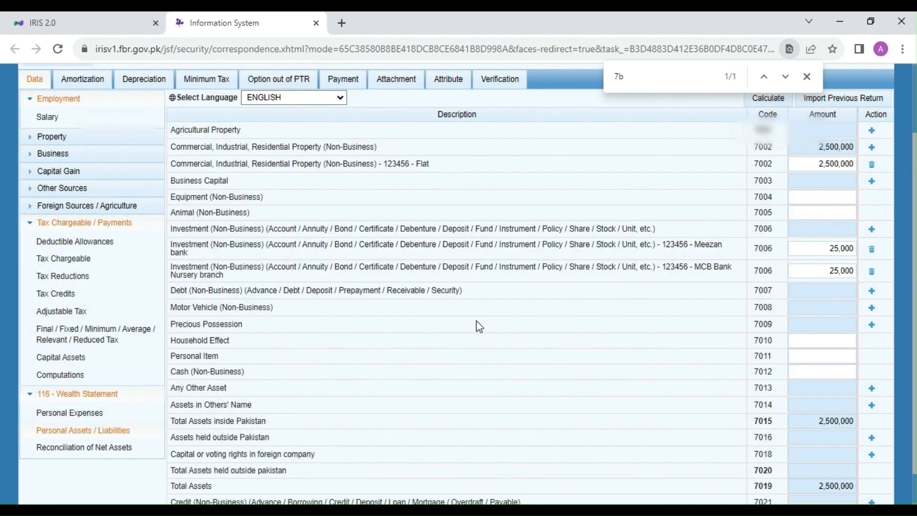
Recalculate Personal Assets / Liabilities and check the asset totals and net assets for the current year.
scroll(477, 323, "up", 2)
left_click(760, 195)
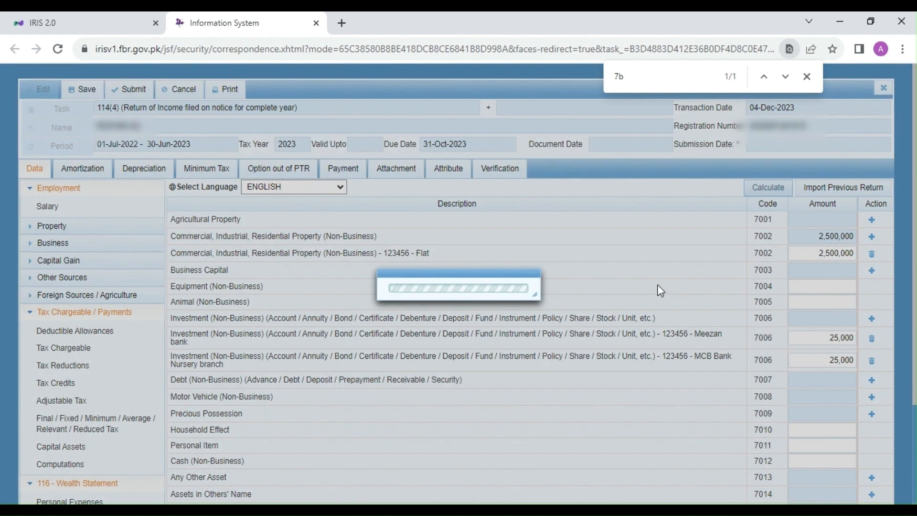
scroll(657, 287, "down", 3)
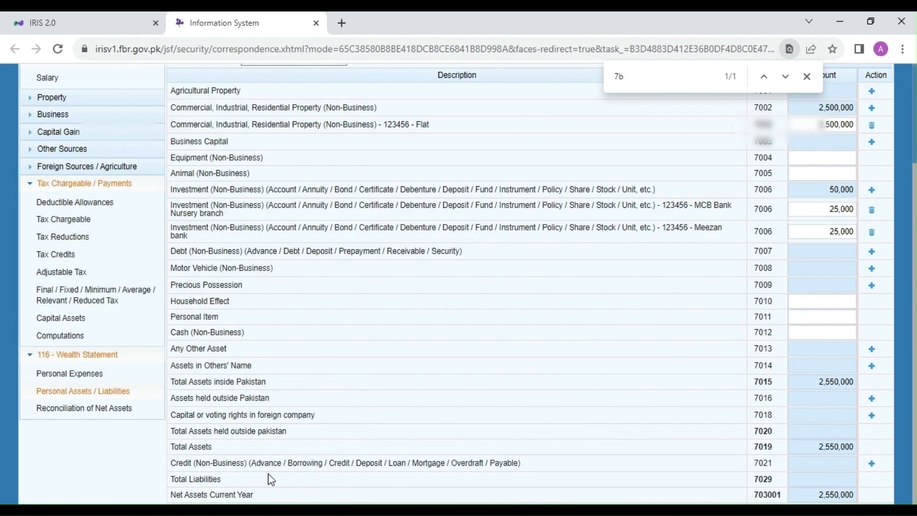
Examine the Creditor and Contents fields of the Credit (Non-Business) liability entry form without adding a record.
left_click_drag(187, 478, 198, 477)
left_click(873, 463)
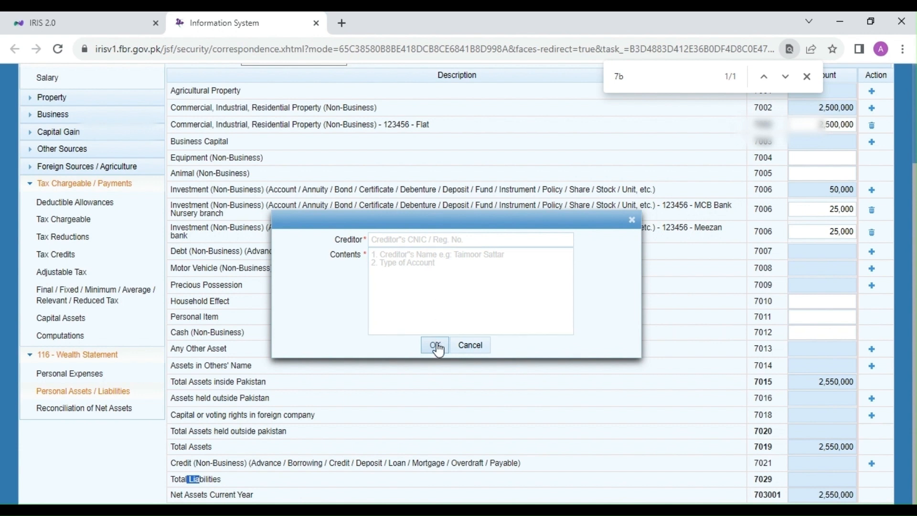
left_click(466, 344)
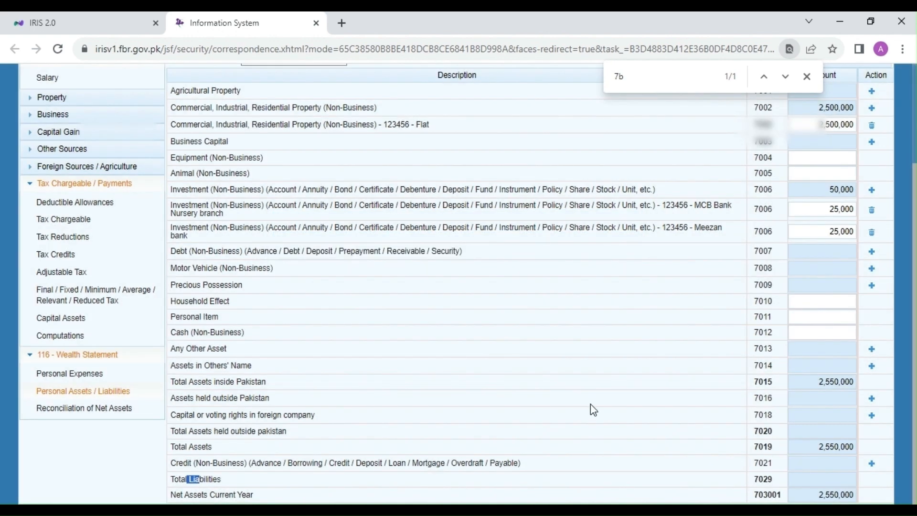
scroll(591, 404, "up", 3)
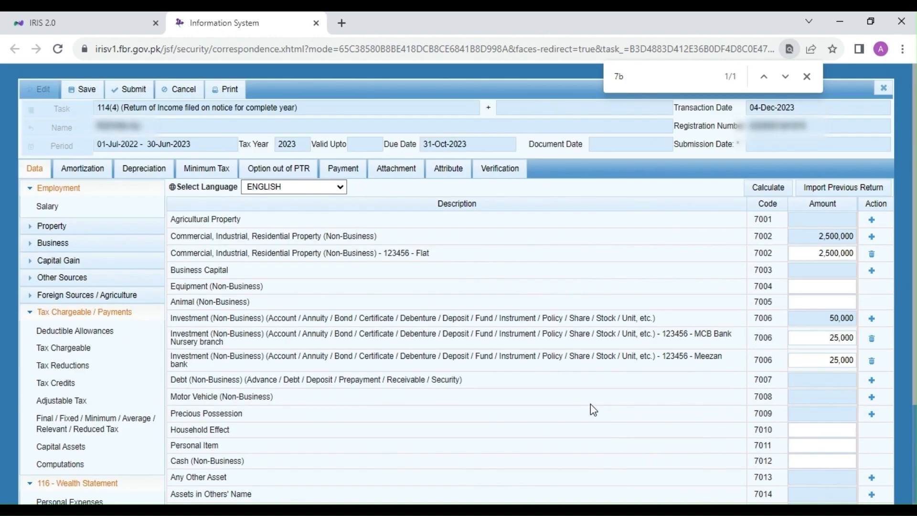
key("Escape")
Open Reconciliation of Net Assets and go to the amount for Income Declared as per Return subject to Normal Tax.
scroll(593, 410, "down", 3)
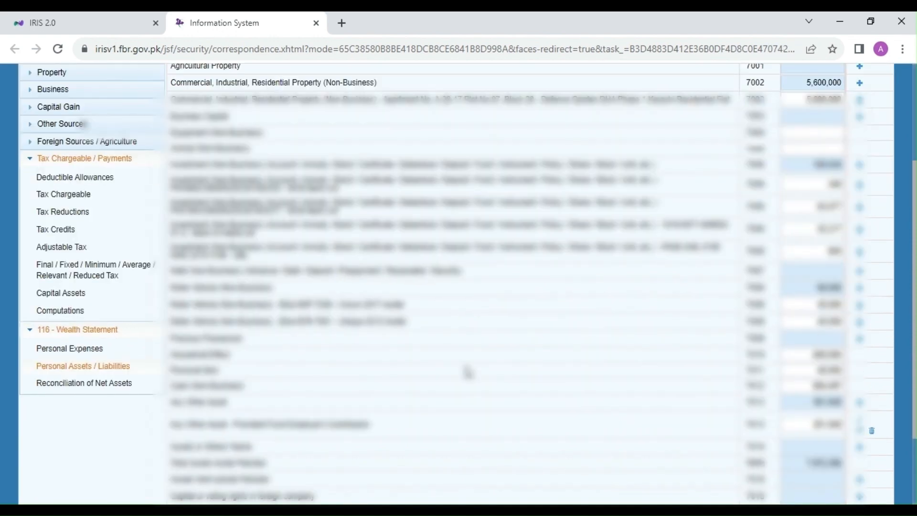
left_click(121, 391)
scroll(567, 278, "up", 1)
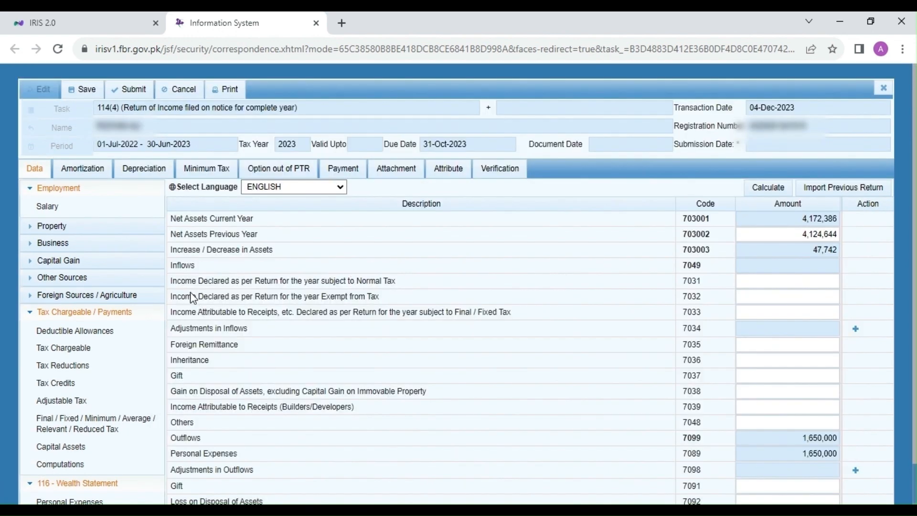
left_click_drag(191, 281, 349, 282)
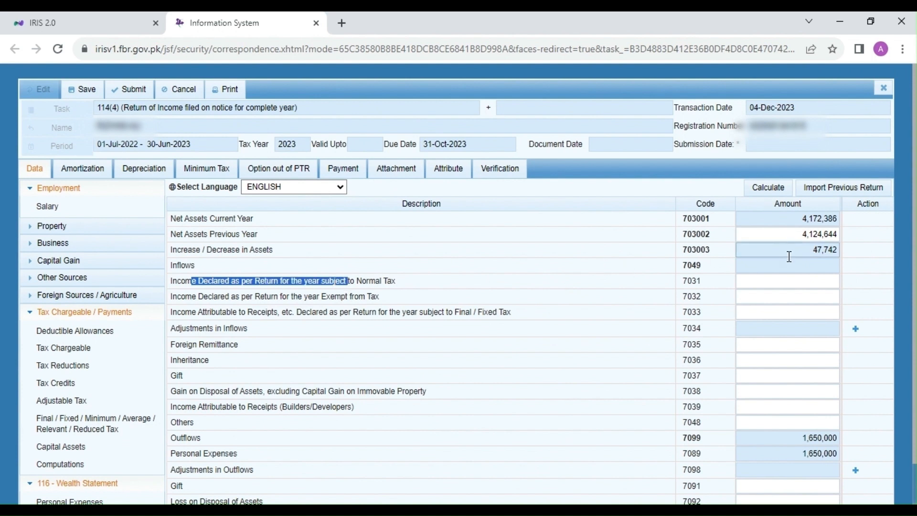
left_click(820, 281)
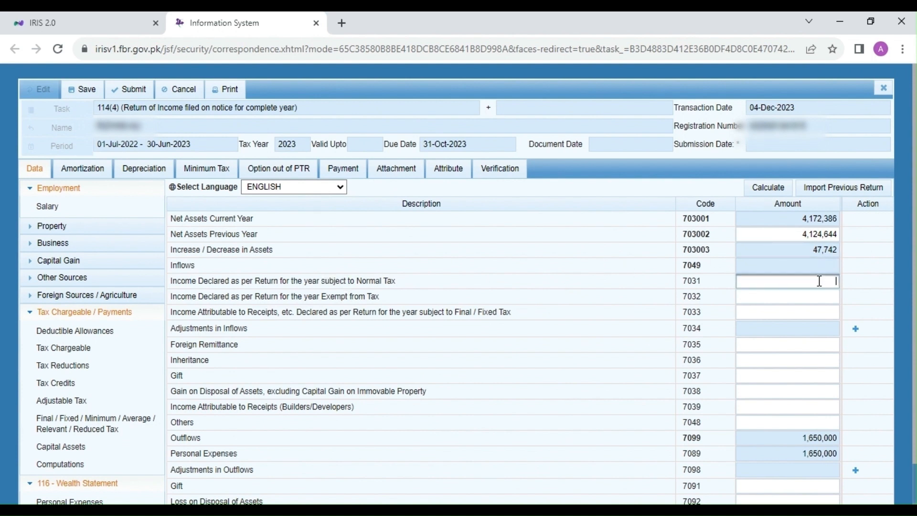
Copy the salary's total pay of 1,209,328 into Income Declared subject to Normal Tax in Reconciliation of Net Assets and recalculate.
left_click(60, 209)
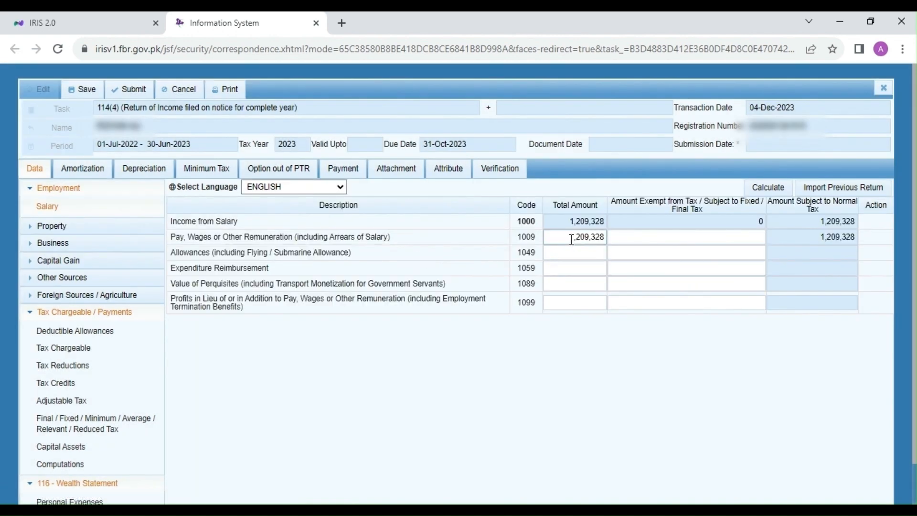
left_click(576, 237)
key("ctrl+c")
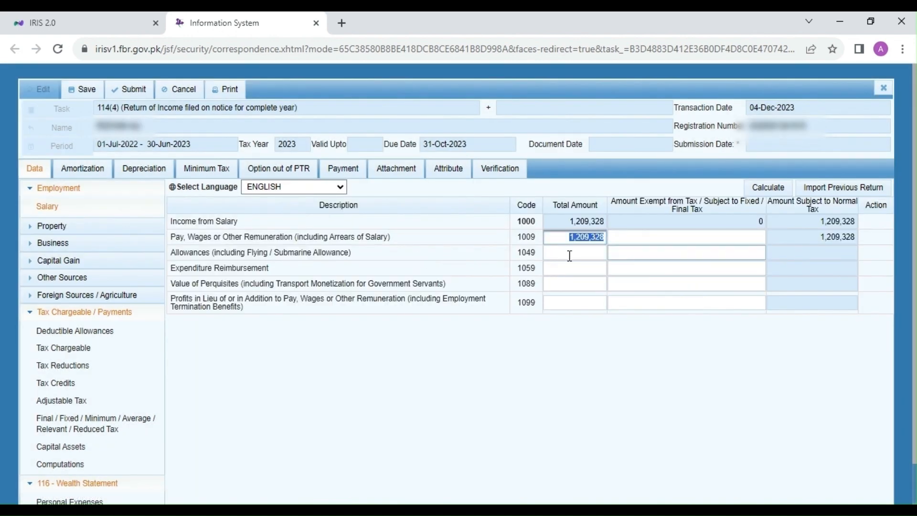
scroll(92, 497, "down", 1)
left_click(92, 495)
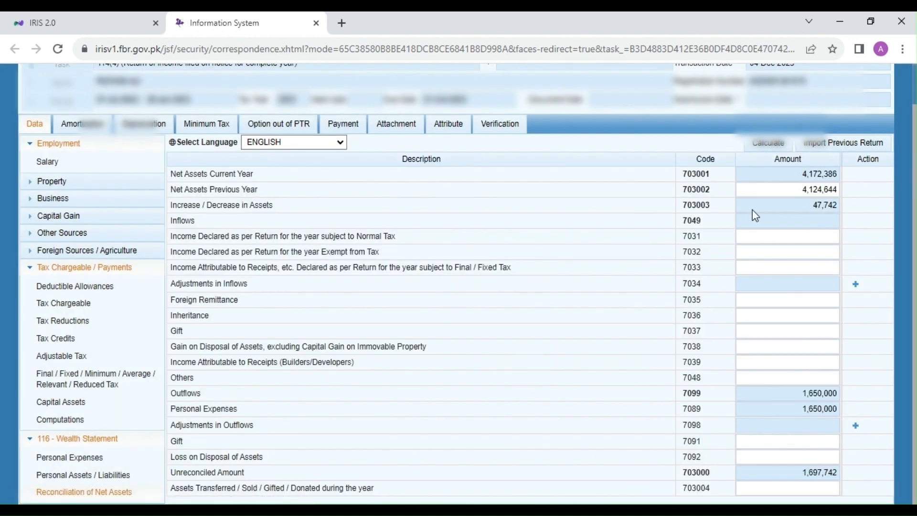
left_click(827, 236)
key("ctrl+v")
key("ctrl+a")
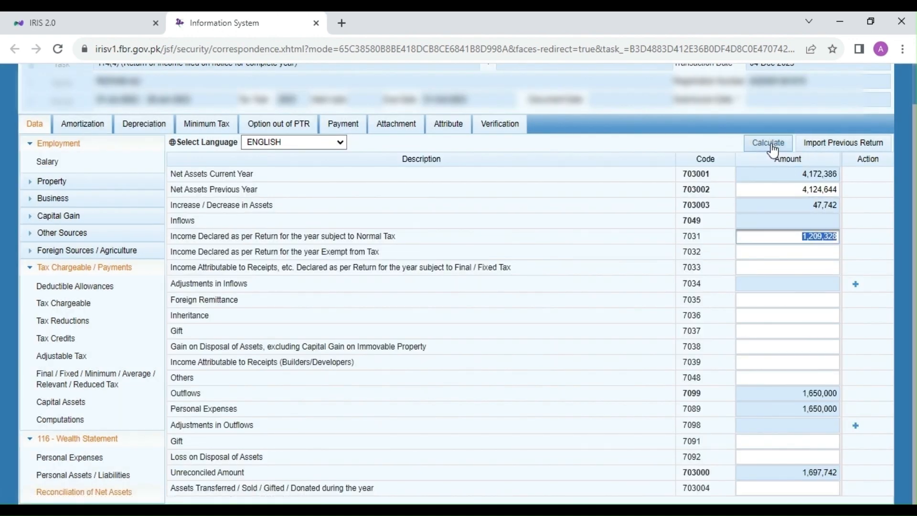
left_click(773, 148)
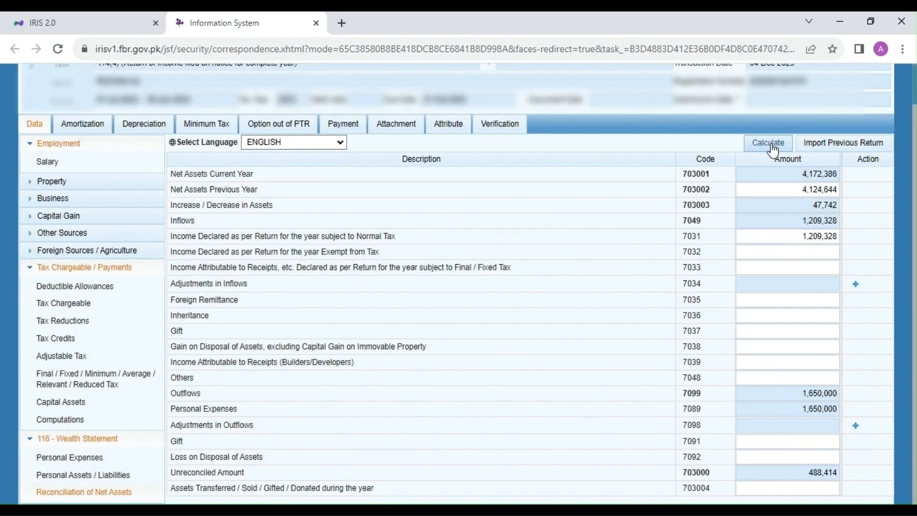
left_click(771, 144)
Set Income Attributable to Receipts subject to Final / Fixed Tax to 51,545 and recalculate the reconciliation.
left_click(744, 268)
left_click(753, 268)
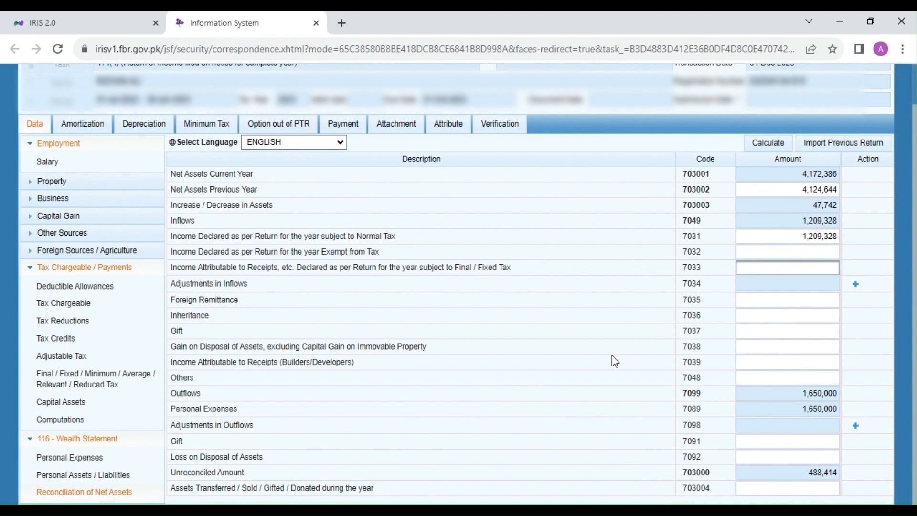
left_click(842, 269)
type("51,545")
left_click(772, 143)
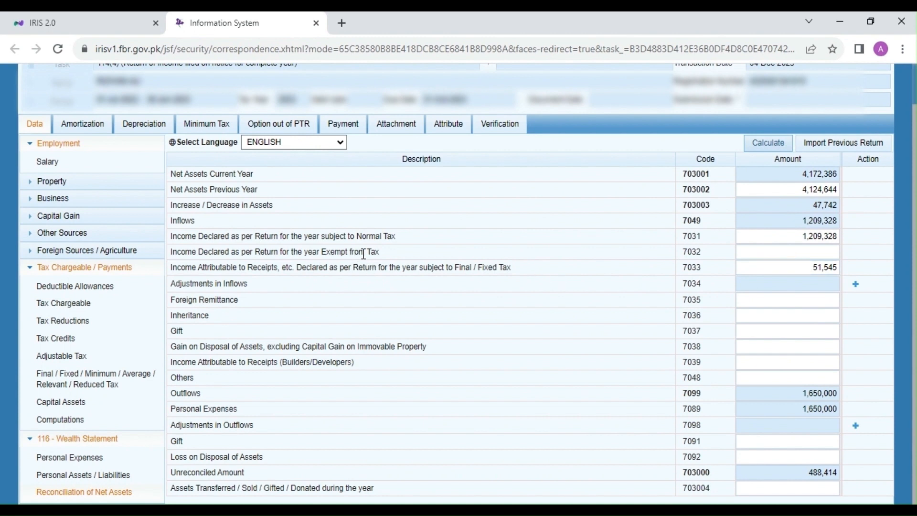
Set Income Declared as per Return for the year Exempt from Tax to 25,000 and recalculate the reconciliation.
left_click(793, 250)
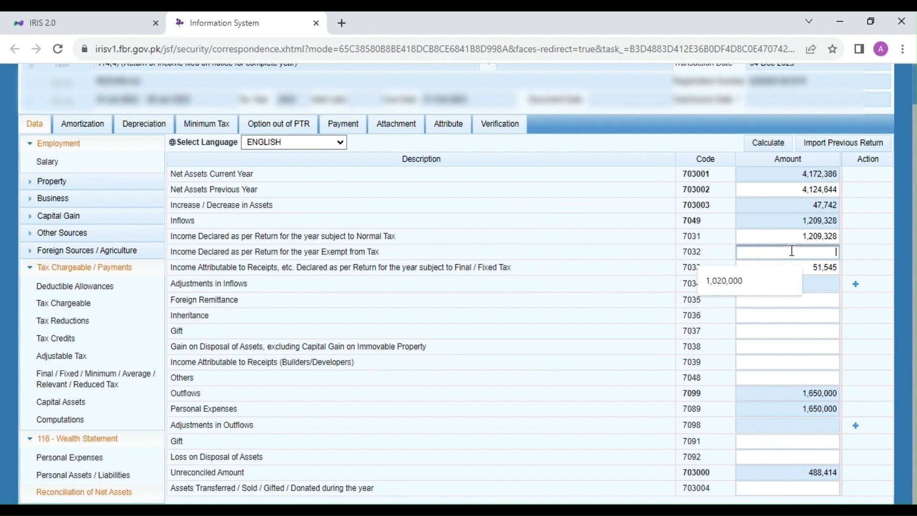
type("25000")
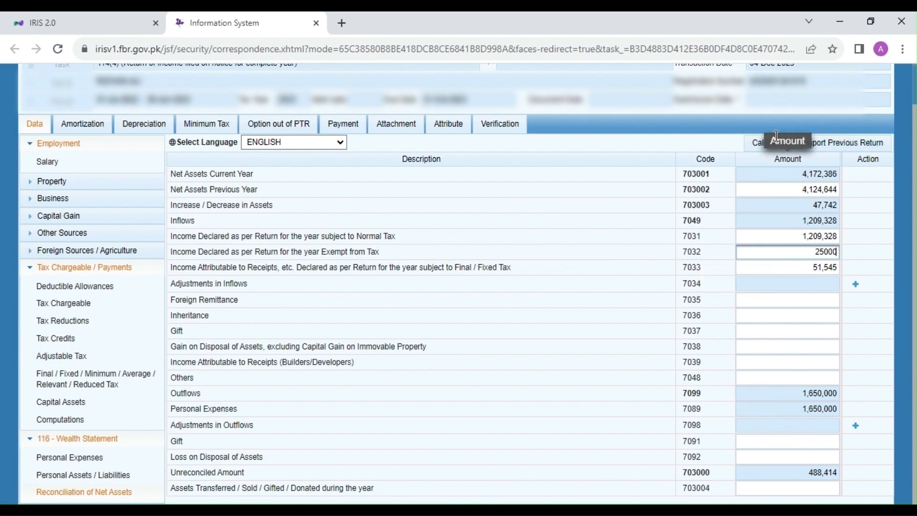
left_click(773, 139)
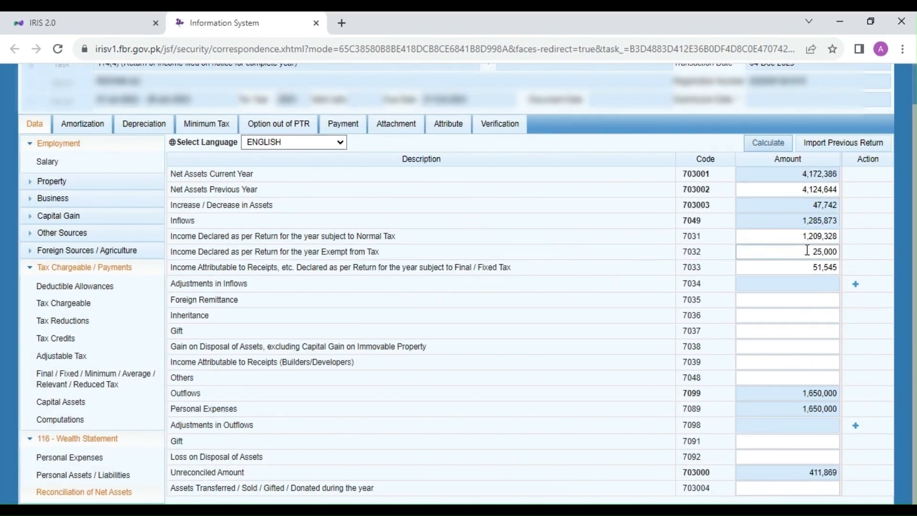
Clear the exempt income amount, recalculate the reconciliation and check the Unreconciled Amount.
left_click_drag(810, 254, 859, 259)
key("BackSpace")
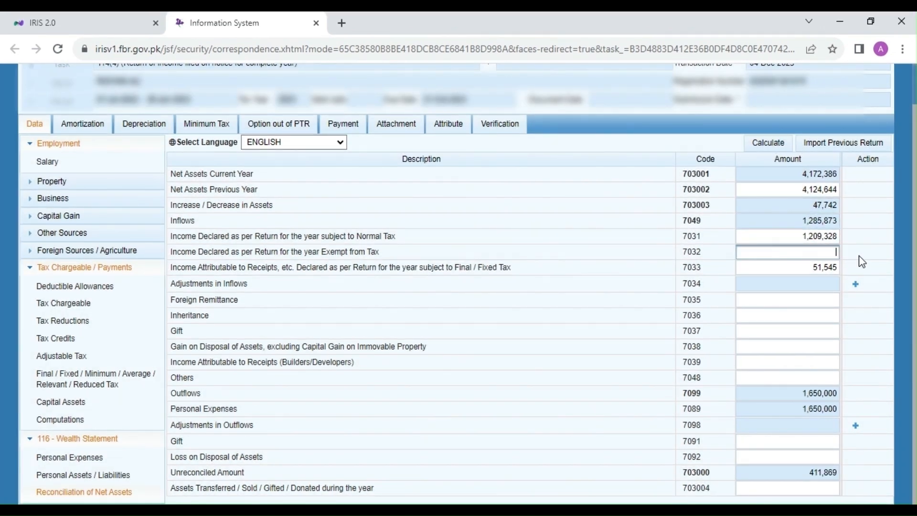
left_click(768, 146)
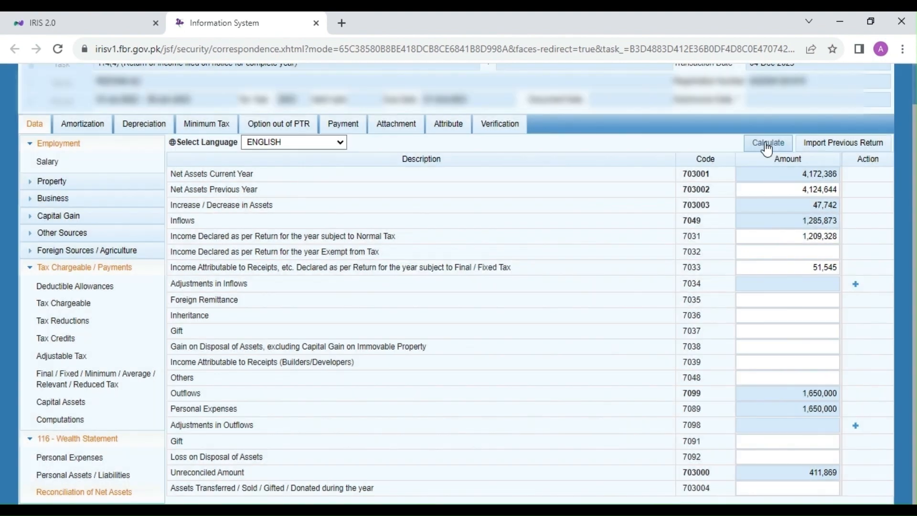
left_click(767, 145)
left_click(765, 144)
left_click_drag(199, 473, 234, 472)
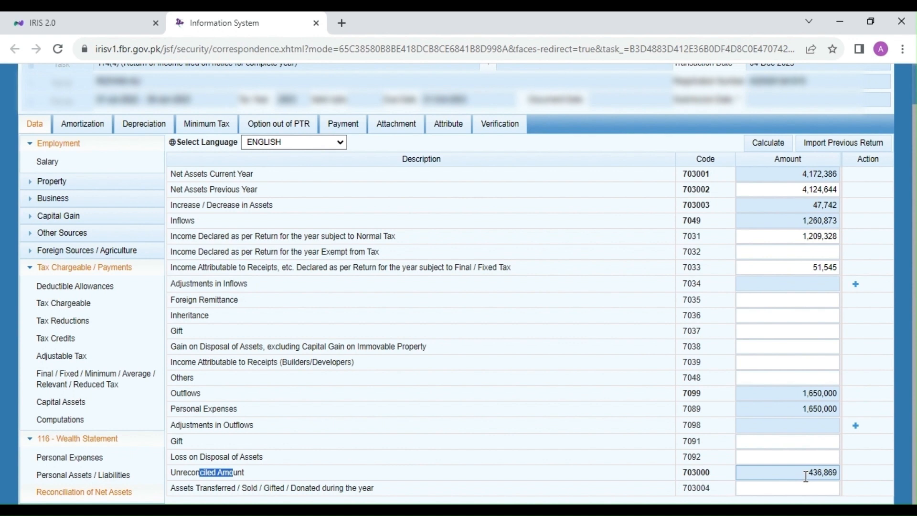
left_click(675, 471)
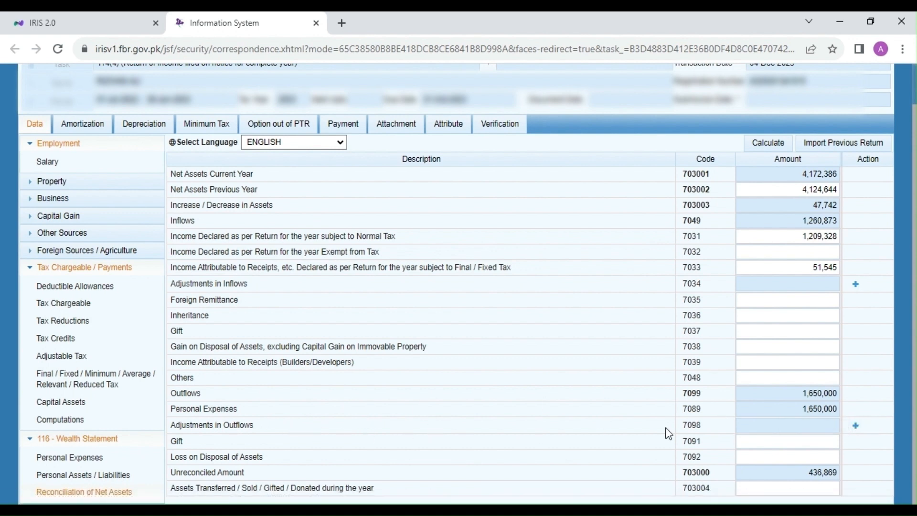
Add an Adjustments in Outflows record with the contents "Taxes paid during the year".
left_click(858, 427)
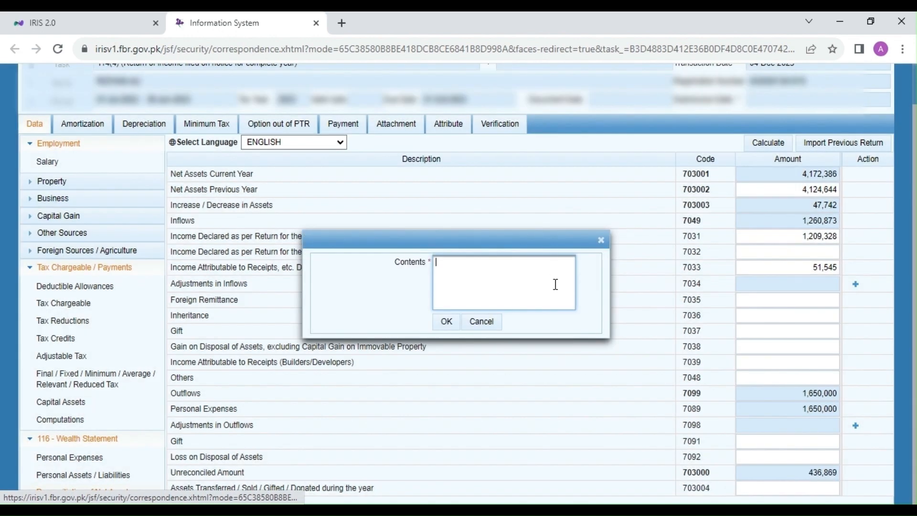
type("Taxes ")
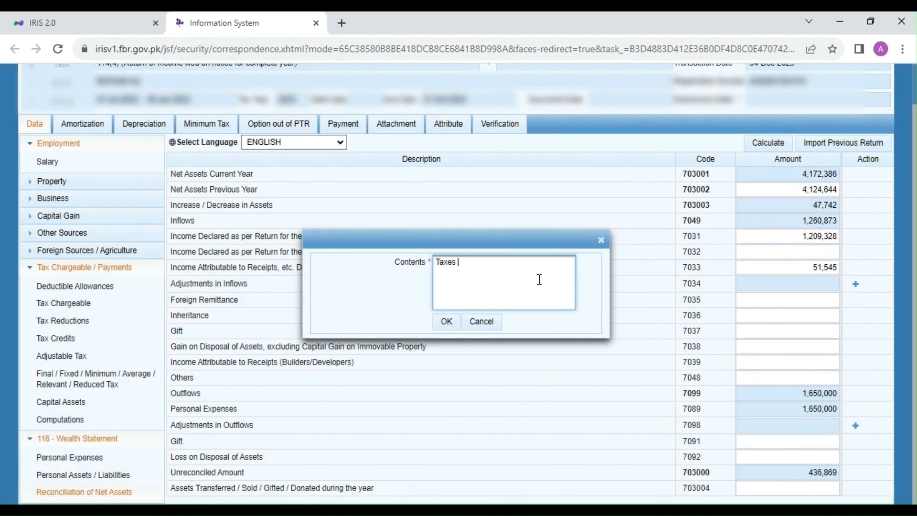
type("paid durint")
key("BackSpace")
key("BackSpace")
type("g the year")
left_click(445, 329)
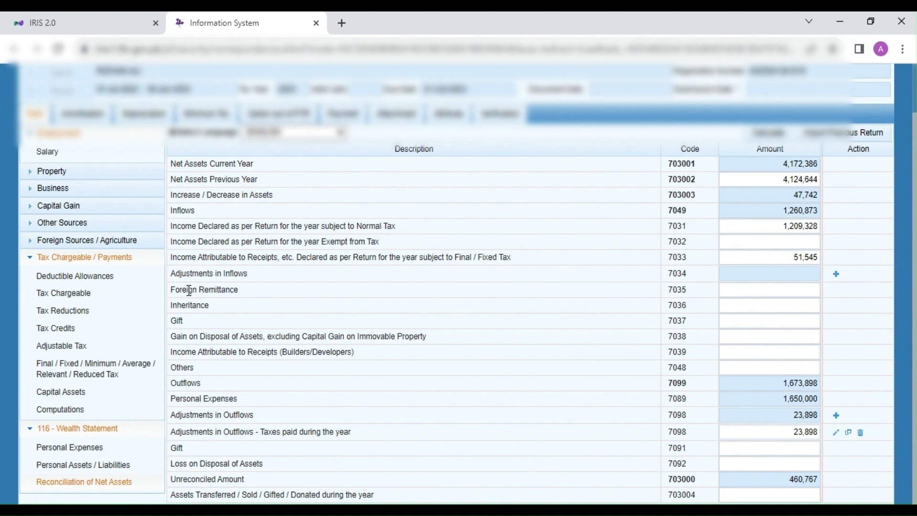
Set Foreign Remittance to 460,767 to cover the Unreconciled Amount and recalculate the reconciliation.
left_click_drag(179, 289, 218, 289)
left_click(775, 290)
type("460,767")
left_click(769, 134)
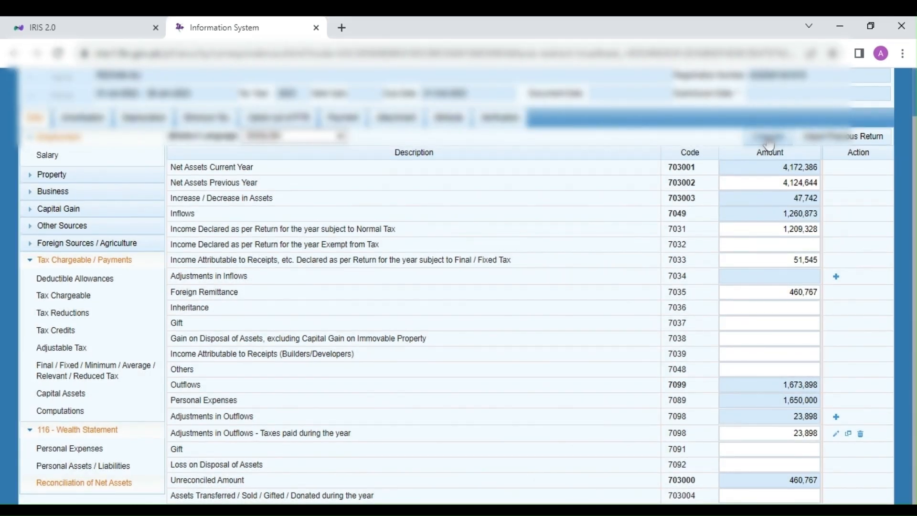
left_click(770, 143)
left_click(768, 139)
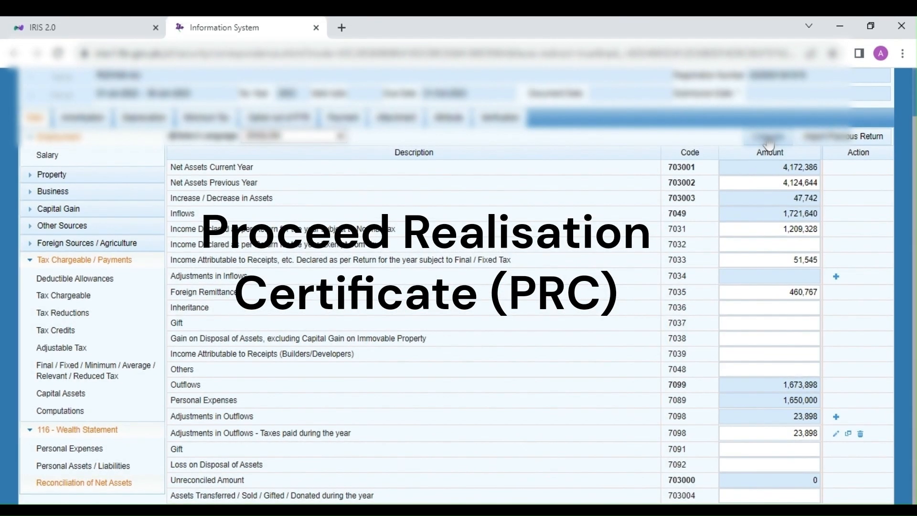
left_click(768, 140)
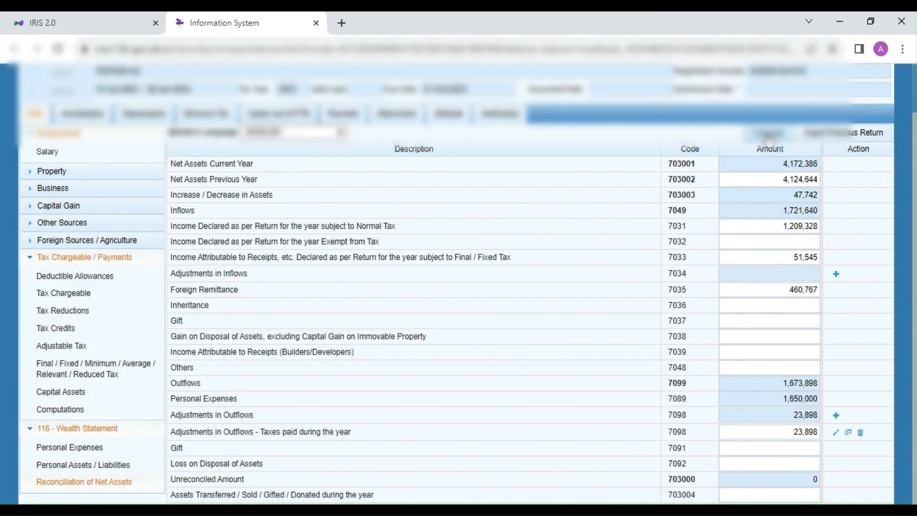
Save the return and check the Unreconciled Amount in the reconciliation.
scroll(768, 142, "up", 1)
left_click(83, 91)
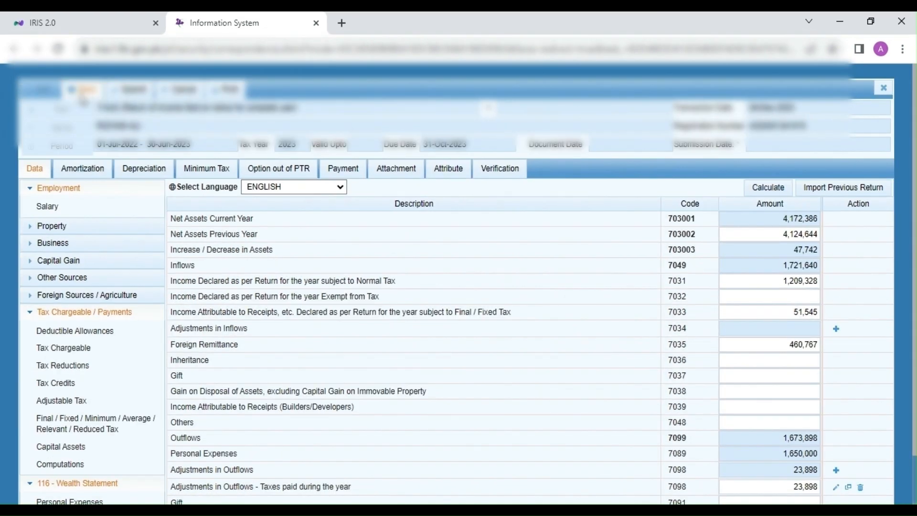
scroll(385, 277, "down", 1)
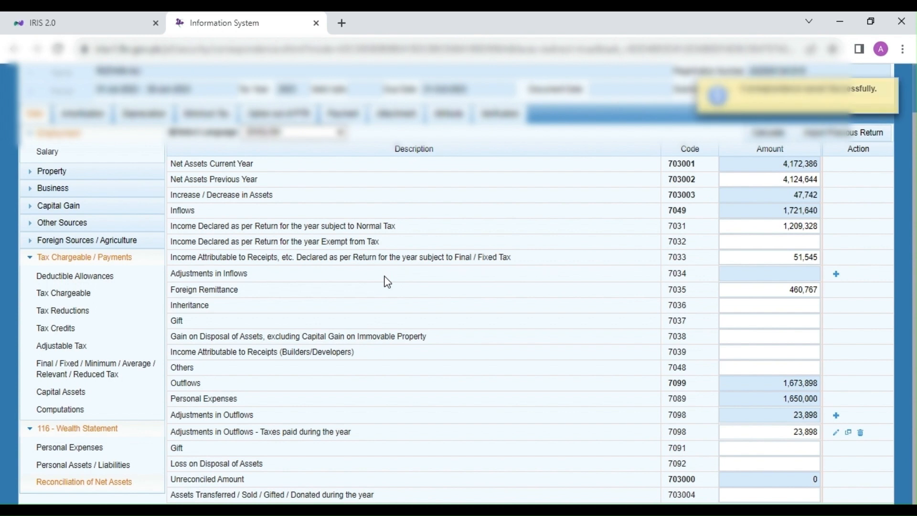
left_click(807, 482)
Review the tax figures in Computations, then return to Reconciliation of Net Assets.
left_click(73, 409)
scroll(450, 400, "down", 5)
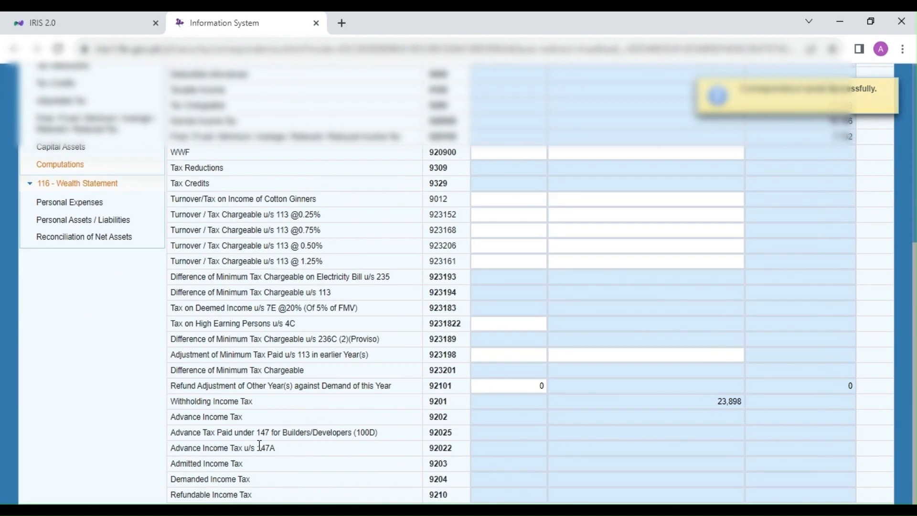
left_click(76, 237)
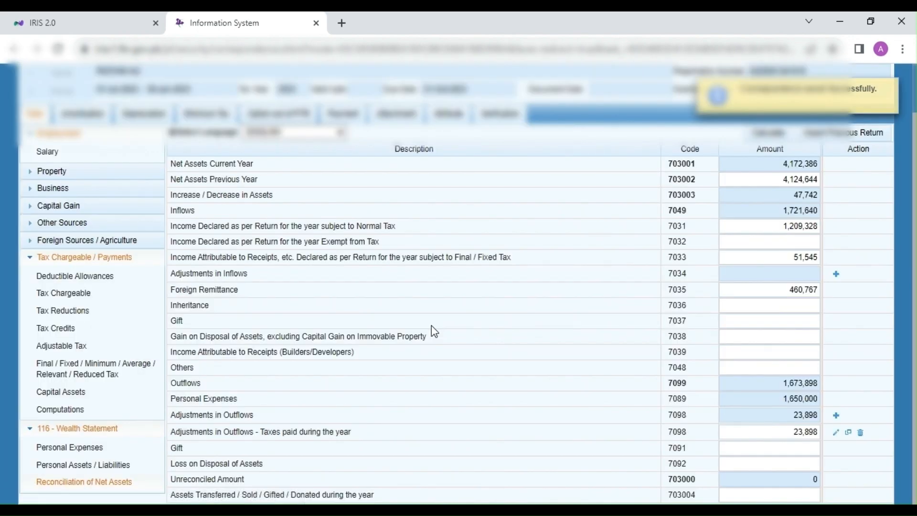
Verify the return's declaration by entering the four-digit PIN in Verification.
scroll(431, 327, "up", 1)
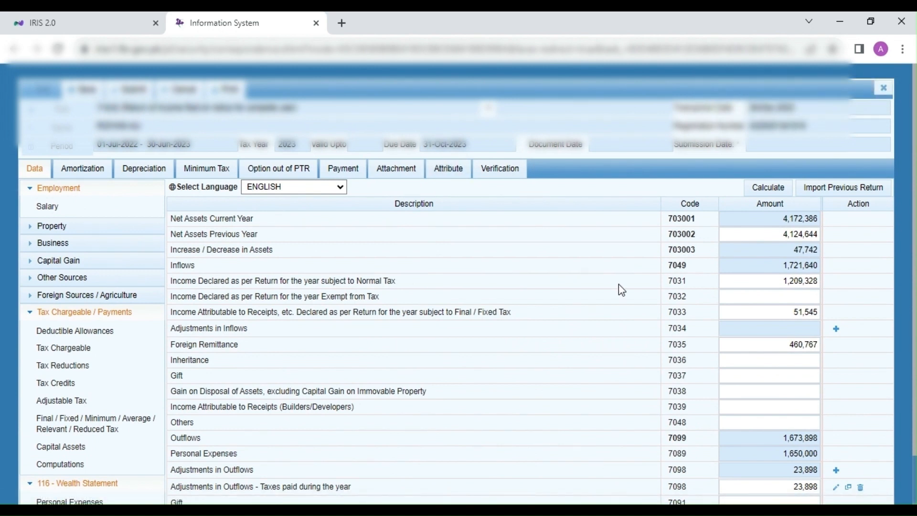
left_click(513, 176)
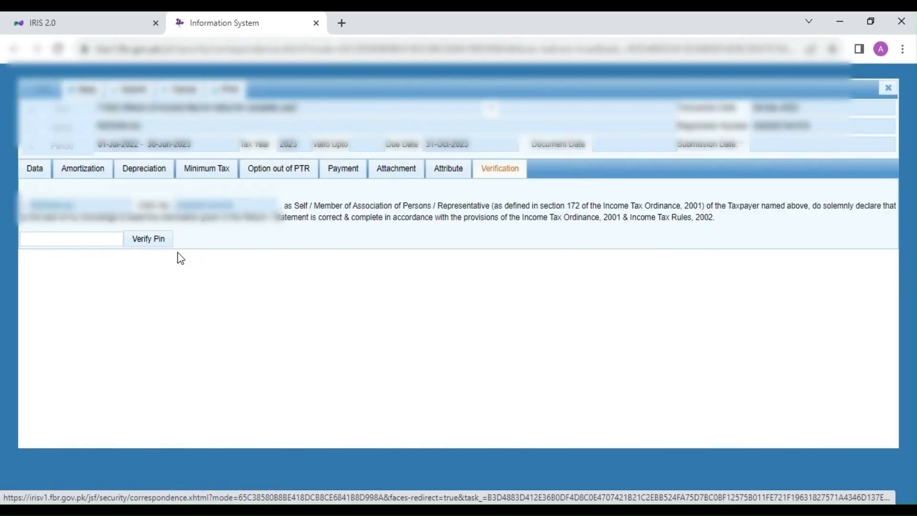
left_click(94, 237)
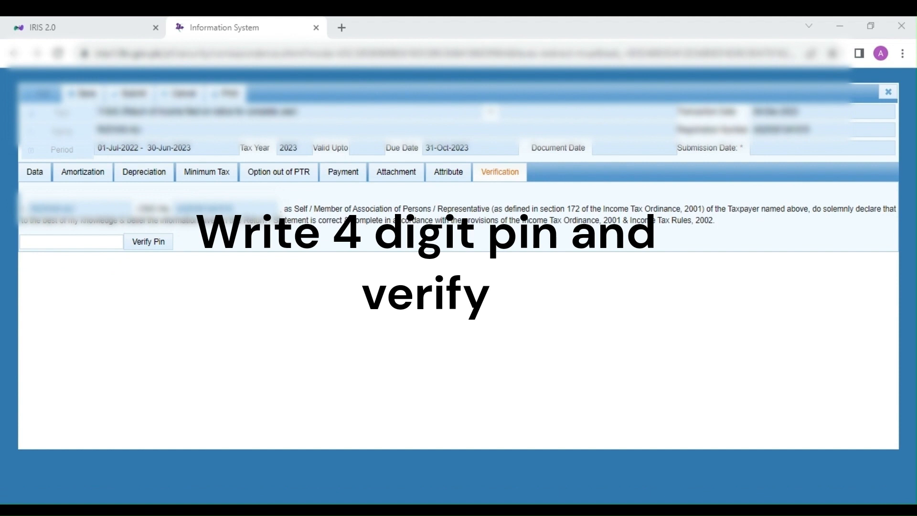
type("****")
left_click(148, 241)
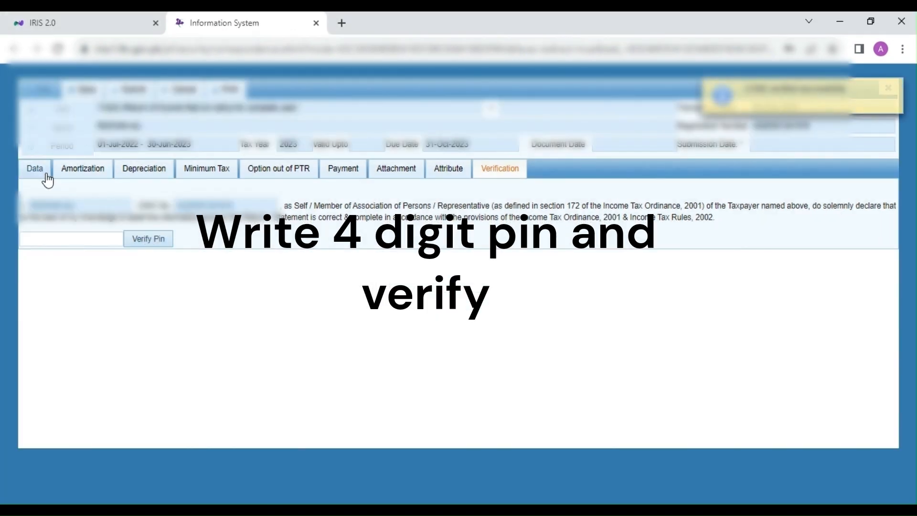
Recalculate the return data, then submit the return and confirm the submission.
left_click(47, 176)
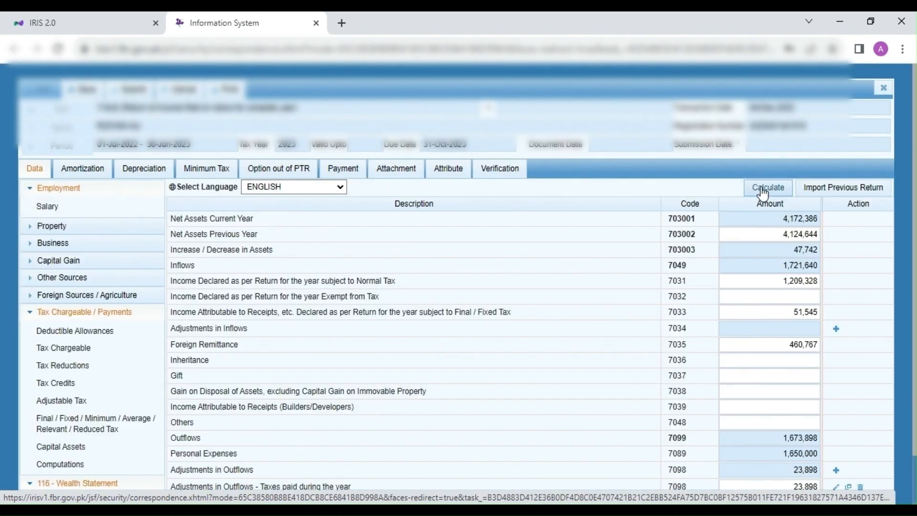
left_click(764, 191)
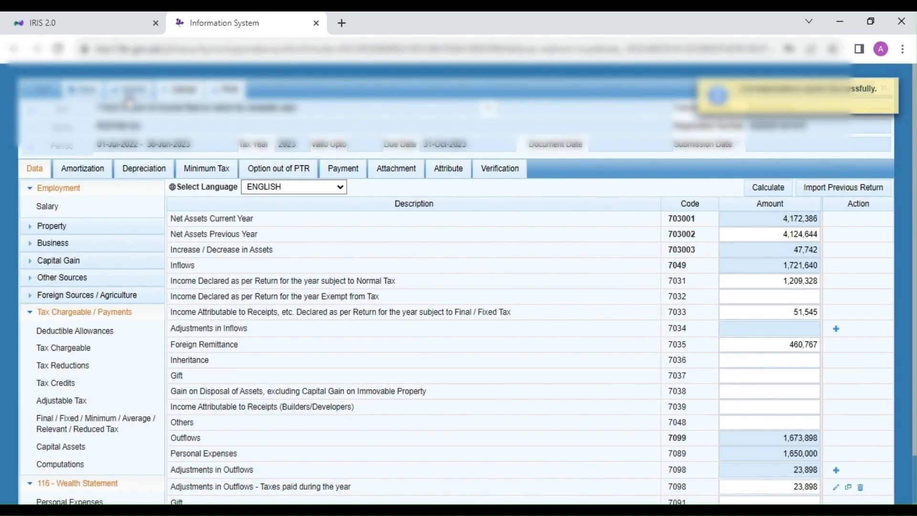
left_click(129, 90)
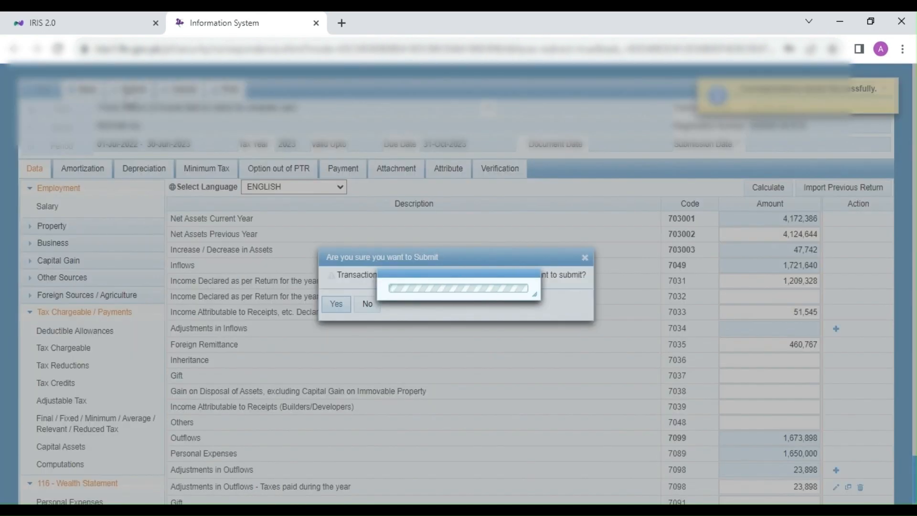
left_click(336, 304)
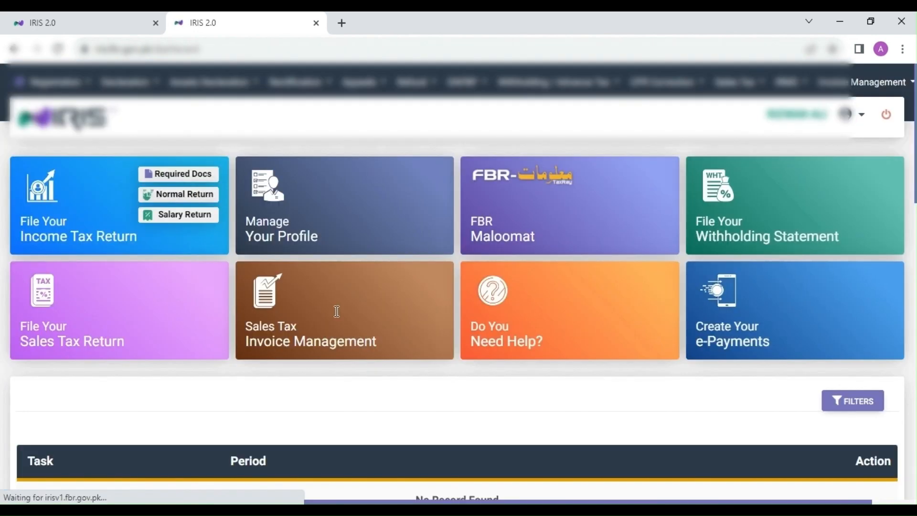